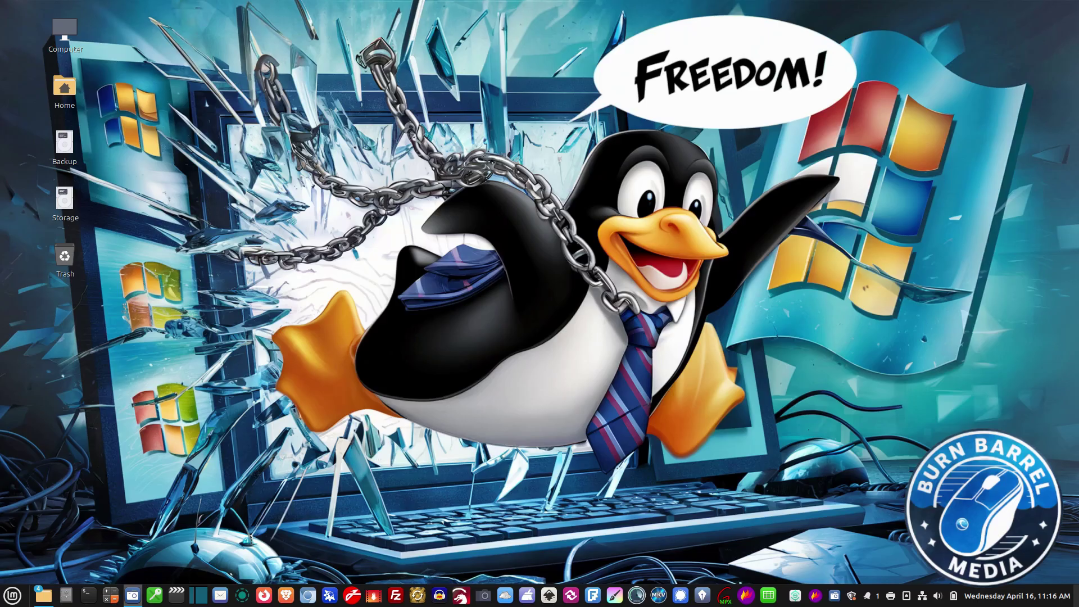
# Step: Launch Grsync and load the Storage to Backup session from the saved-session list
pyautogui.click(572, 598)
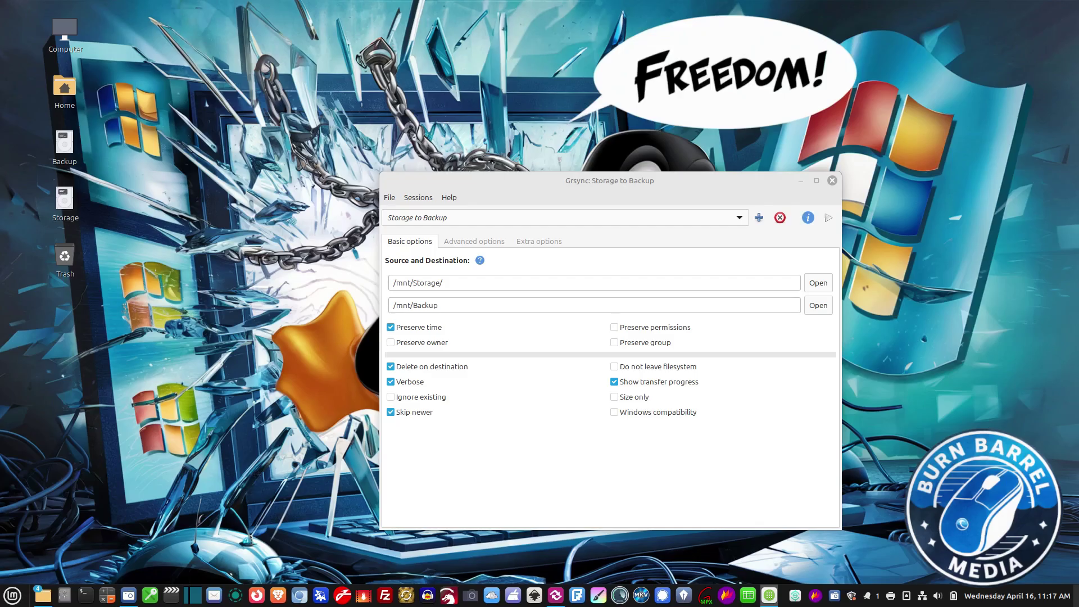
pyautogui.click(555, 596)
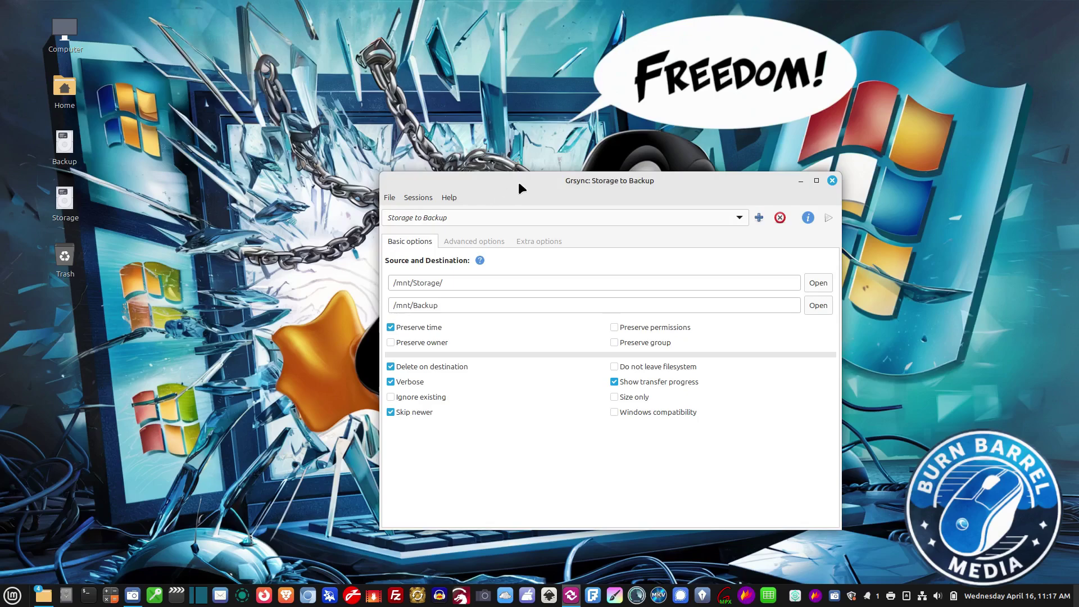
pyautogui.click(738, 217)
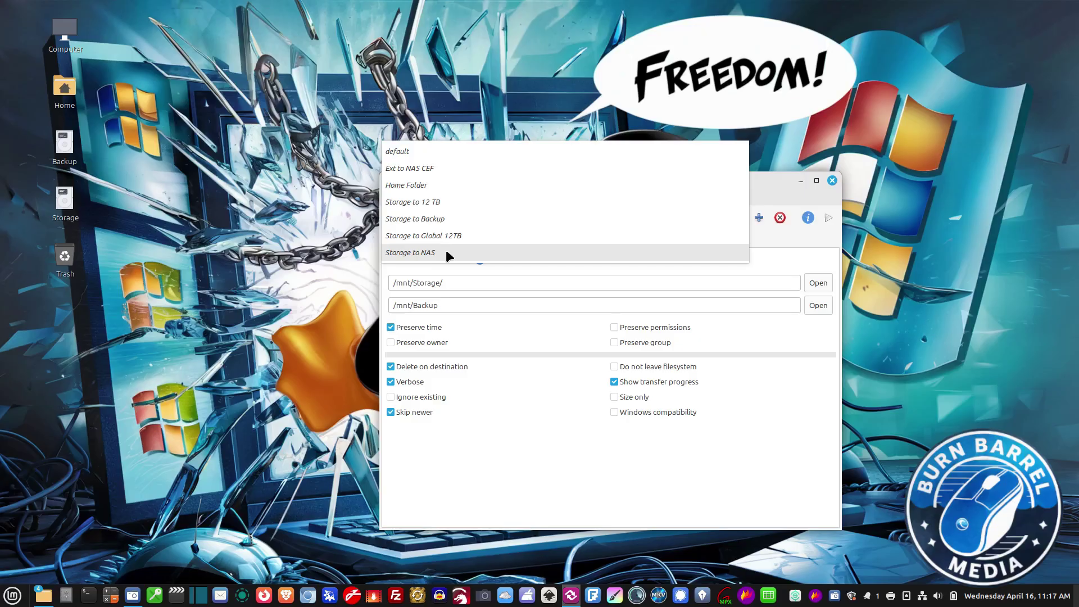
pyautogui.click(936, 306)
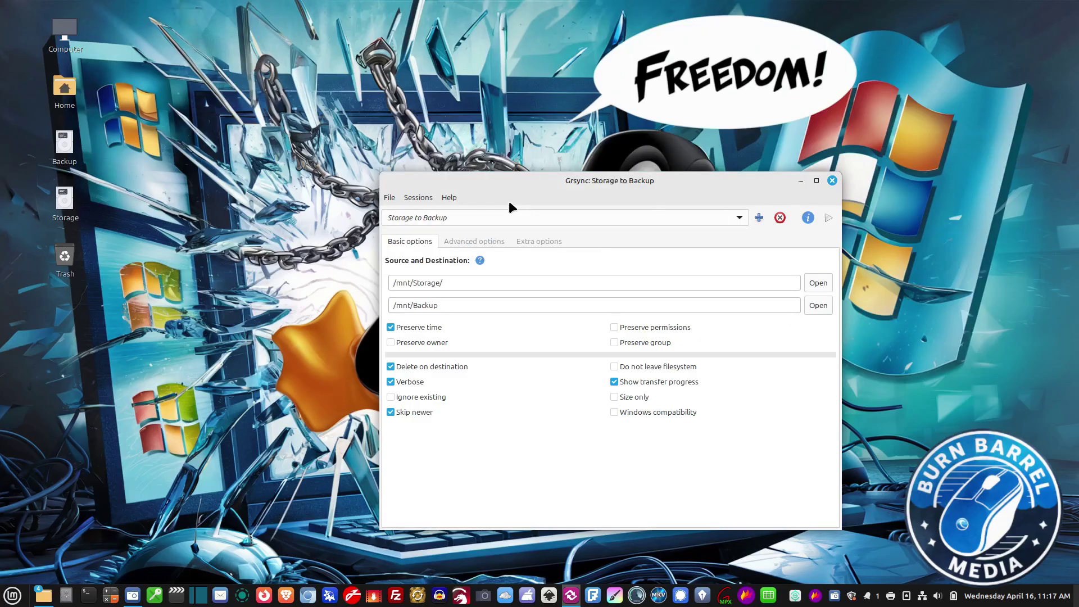
pyautogui.click(462, 214)
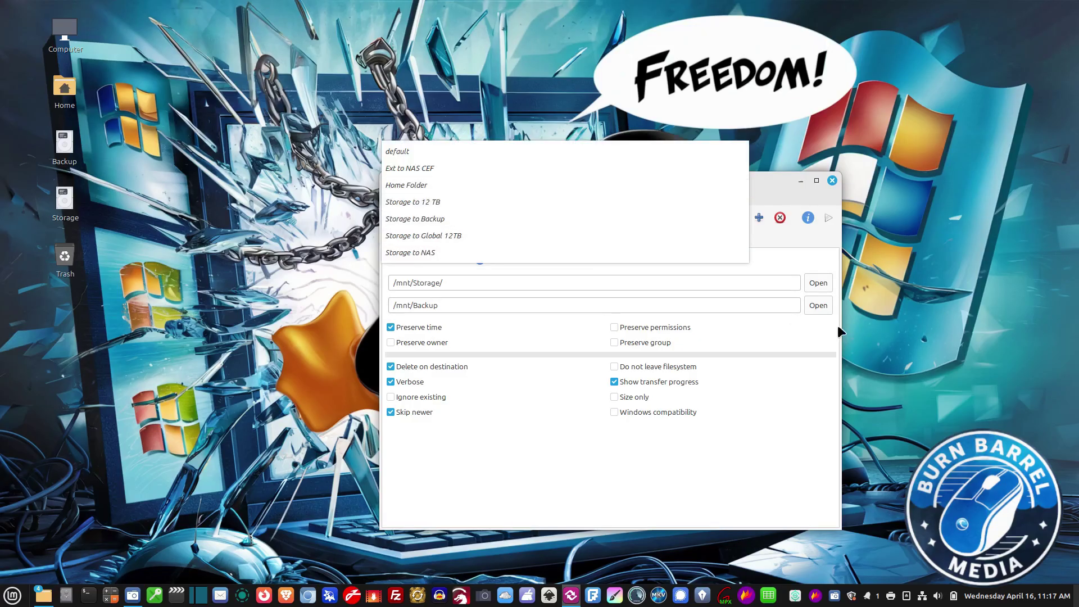
pyautogui.click(466, 215)
pyautogui.click(474, 215)
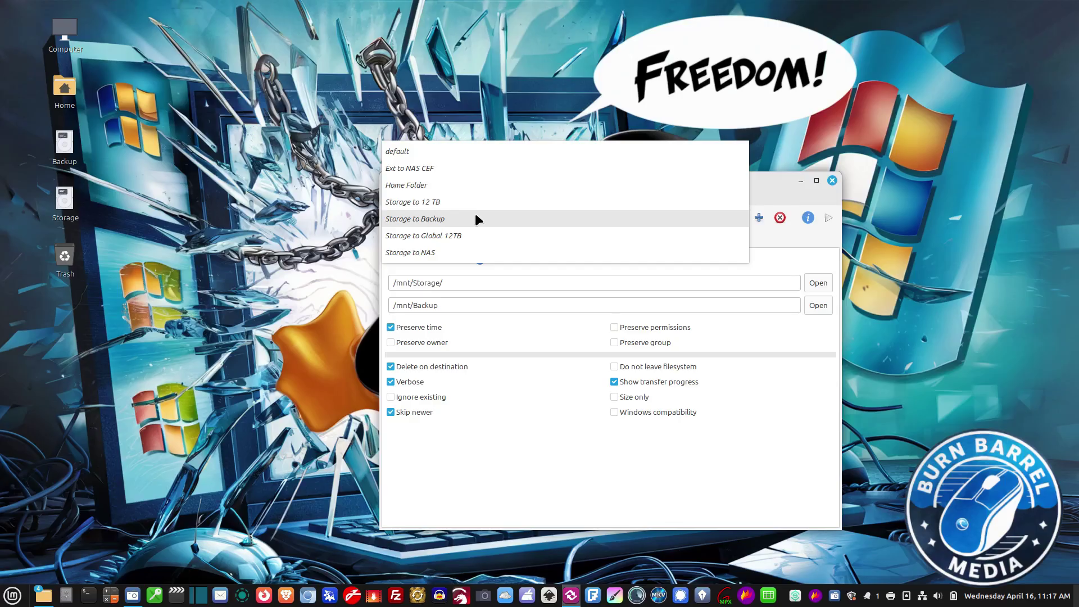
pyautogui.click(411, 219)
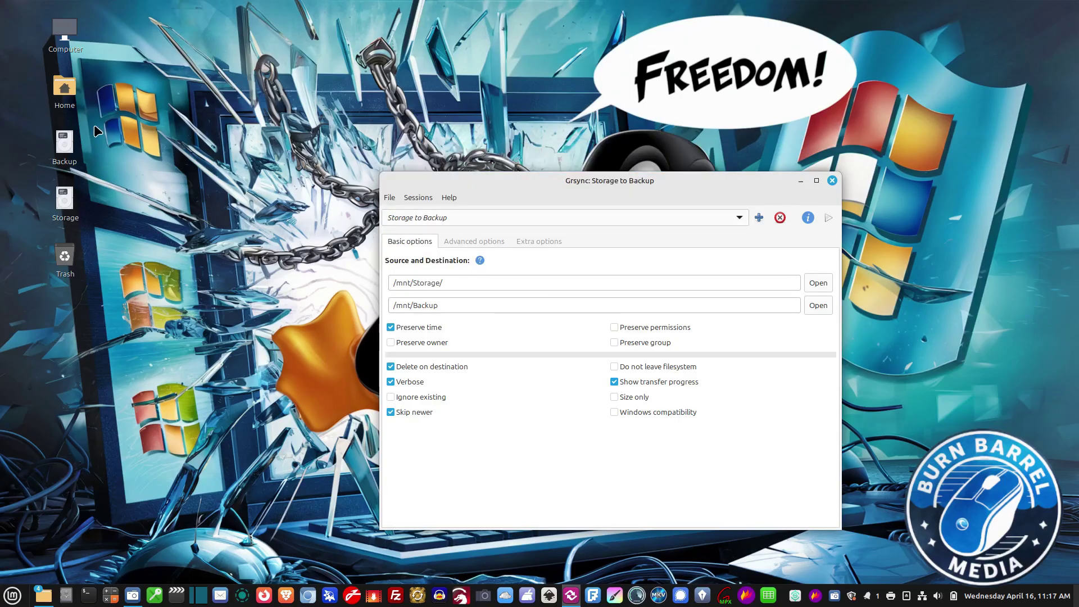
# Step: Select both the Backup and Storage drive icons on the desktop
pyautogui.click(54, 203)
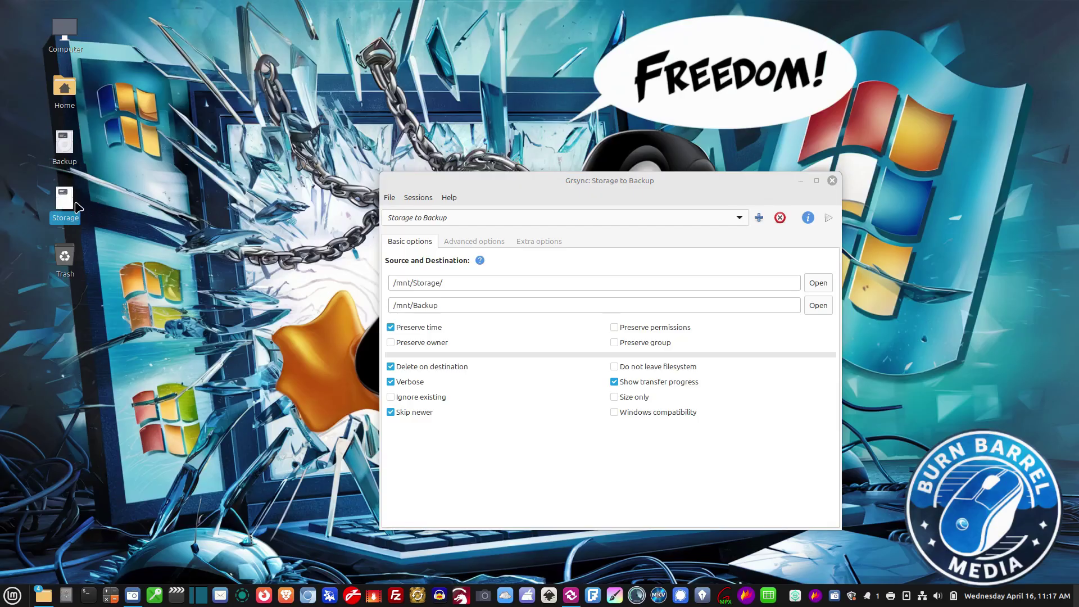
pyautogui.moveTo(64, 202); pyautogui.dragTo(48, 309)
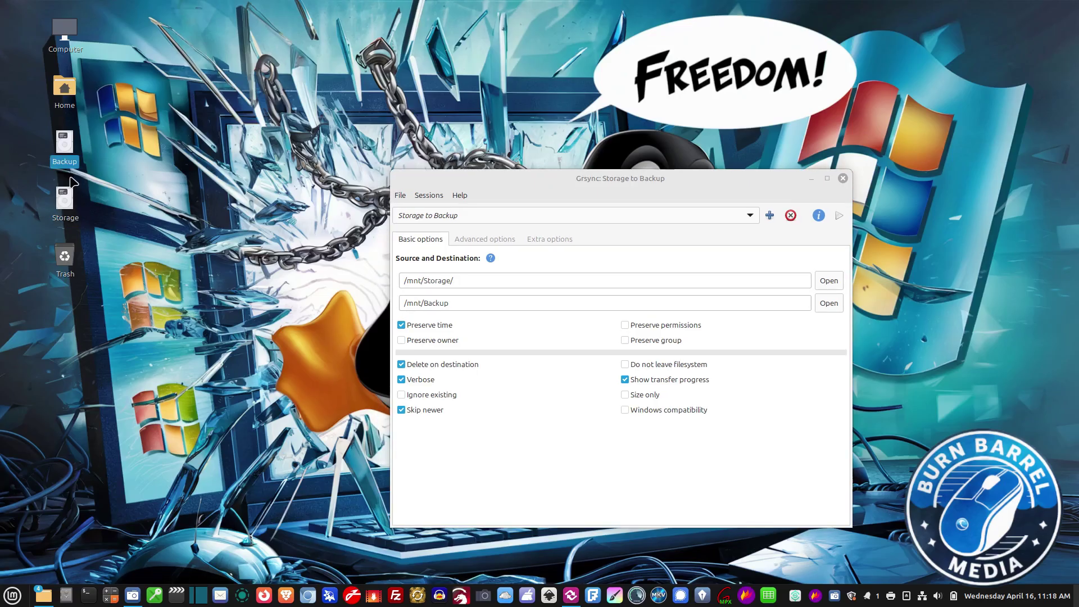
pyautogui.press('Down')
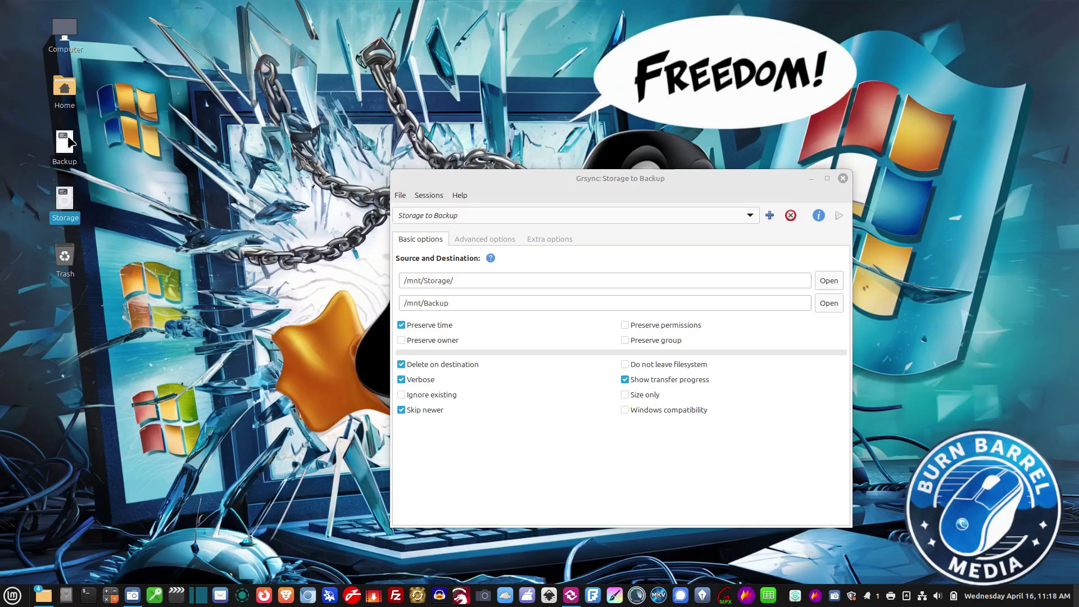
pyautogui.click(70, 142)
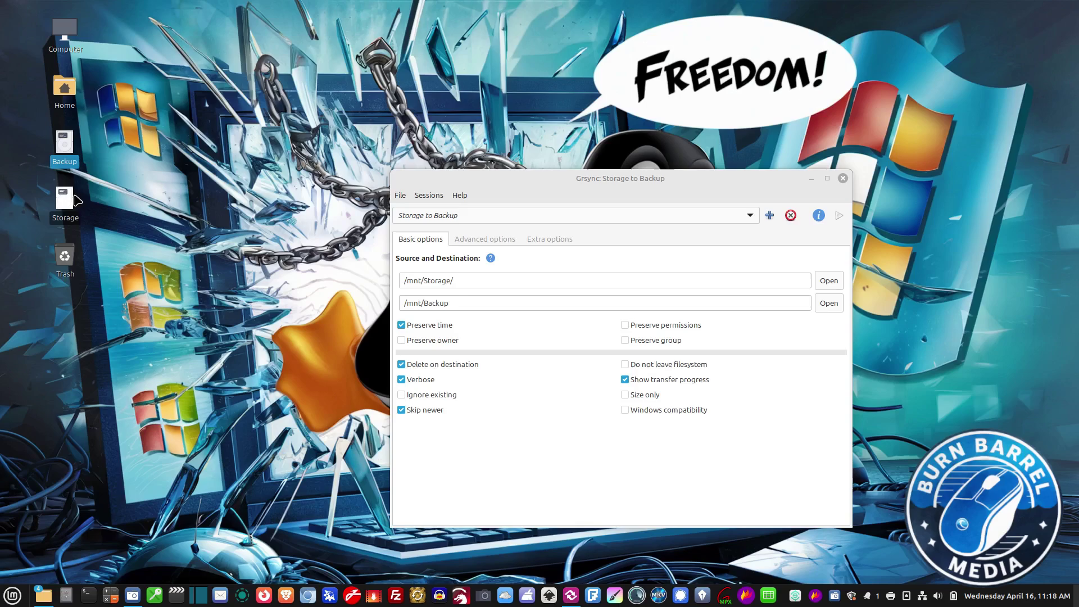
pyautogui.click(149, 243)
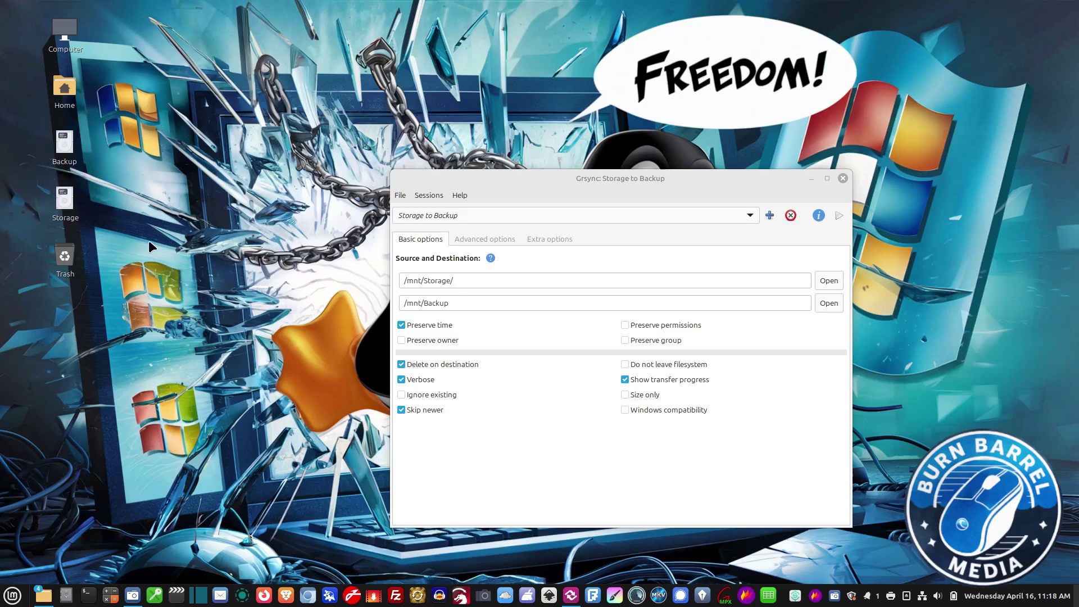
pyautogui.click(61, 204)
pyautogui.click(71, 148)
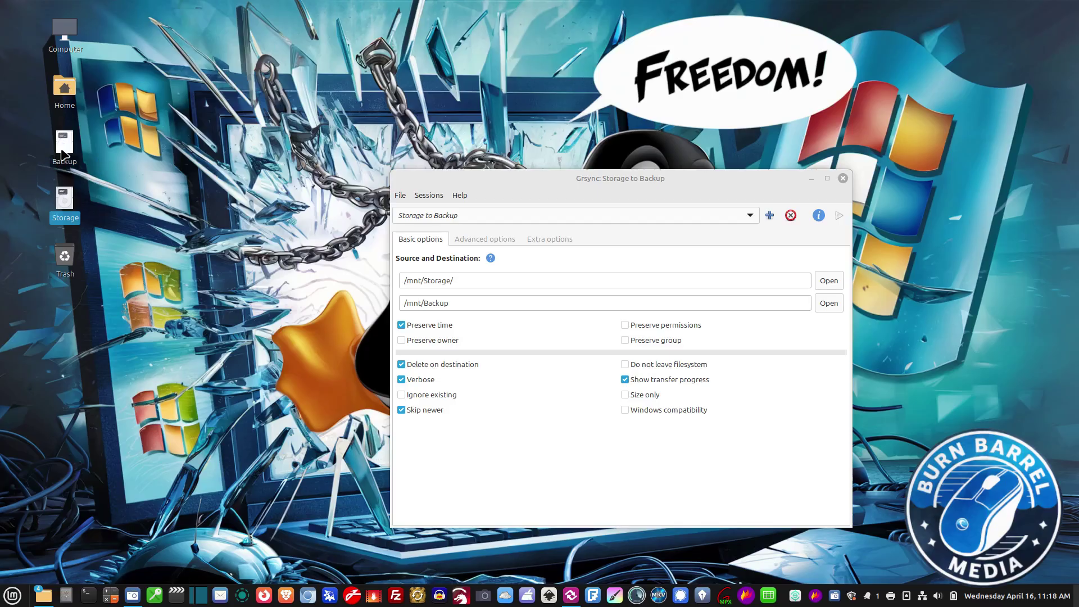
pyautogui.moveTo(38, 119); pyautogui.dragTo(98, 249)
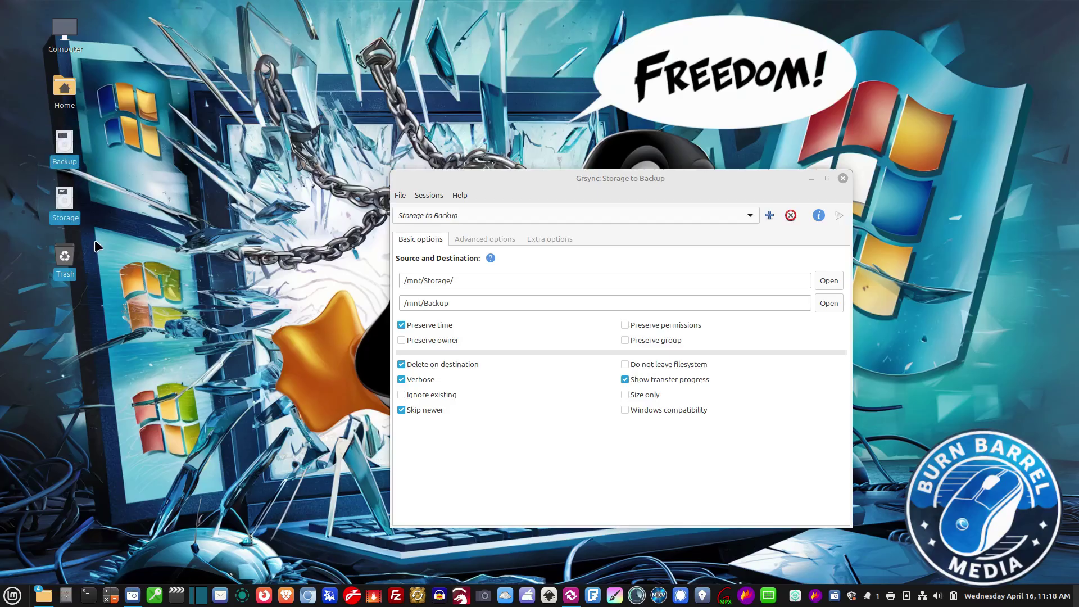
pyautogui.moveTo(715, 179); pyautogui.dragTo(703, 177)
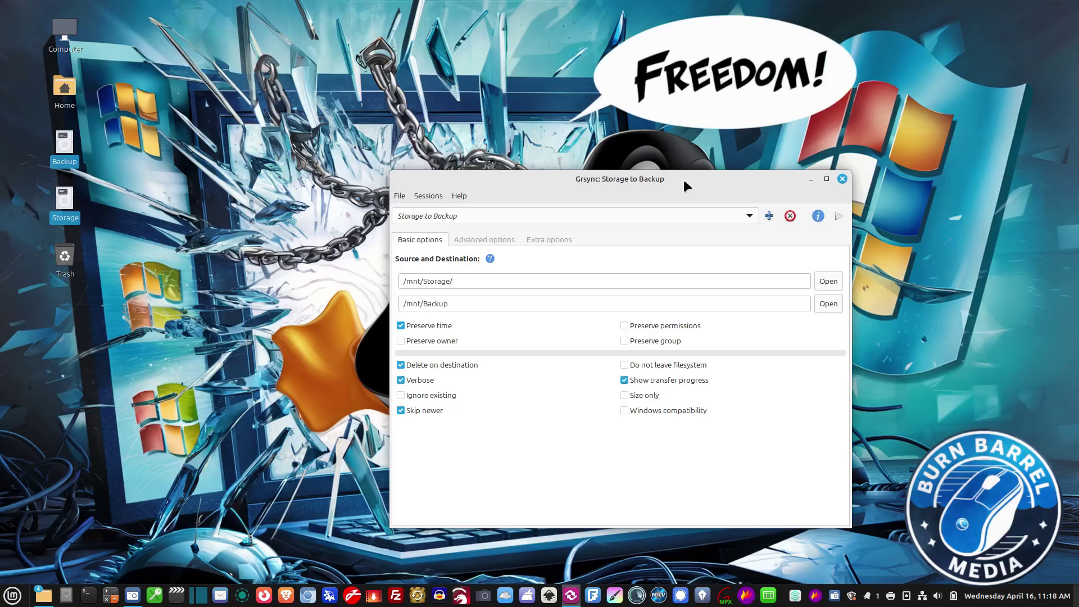
# Step: Add a new session named 'test' and check it appears in the session list
pyautogui.click(770, 216)
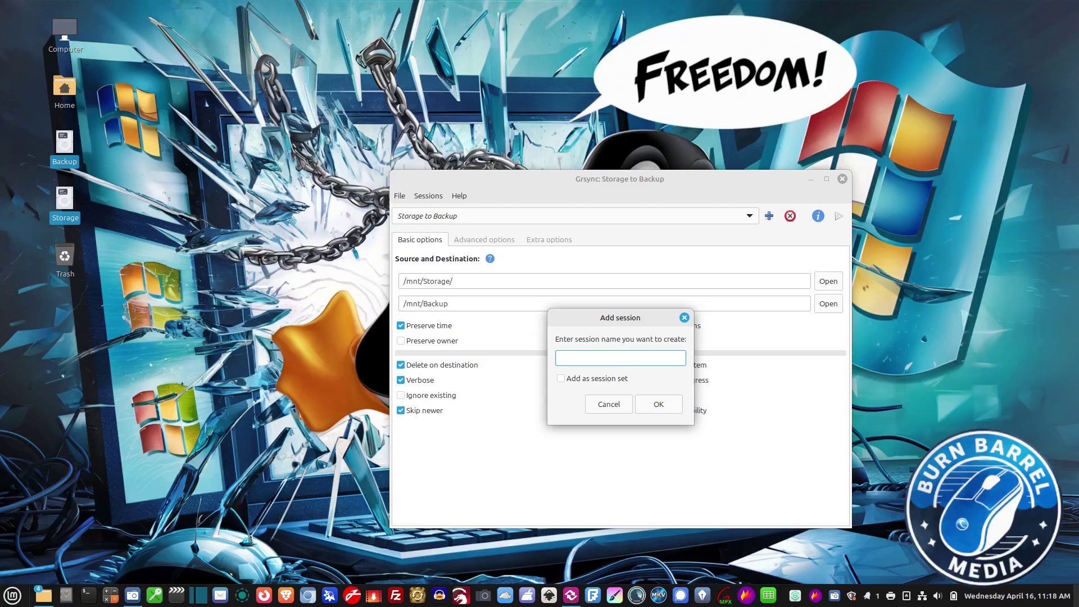
pyautogui.write('test')
pyautogui.click(656, 403)
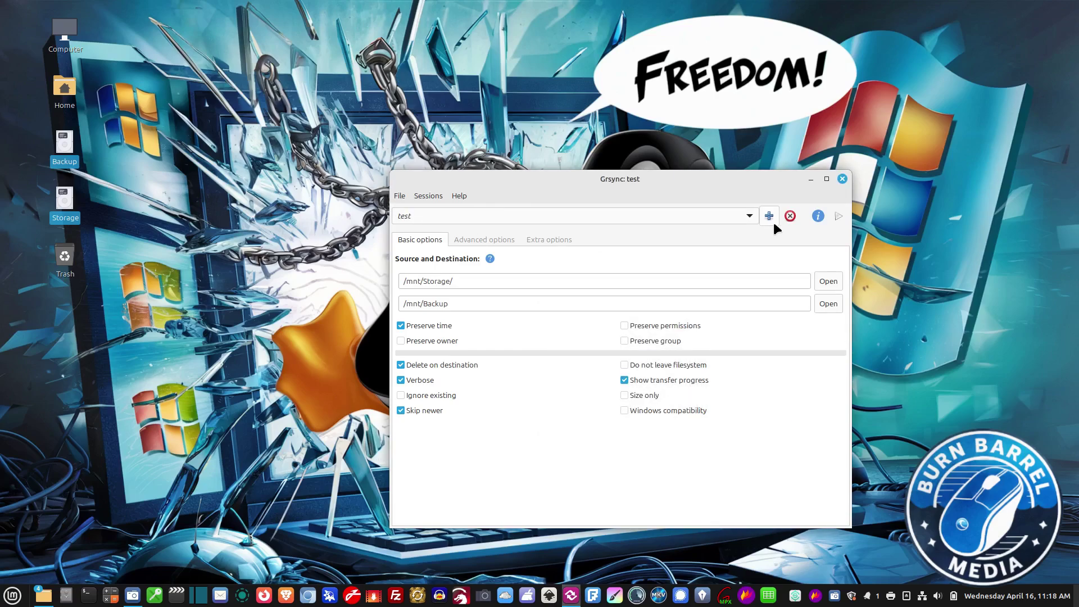
pyautogui.click(750, 216)
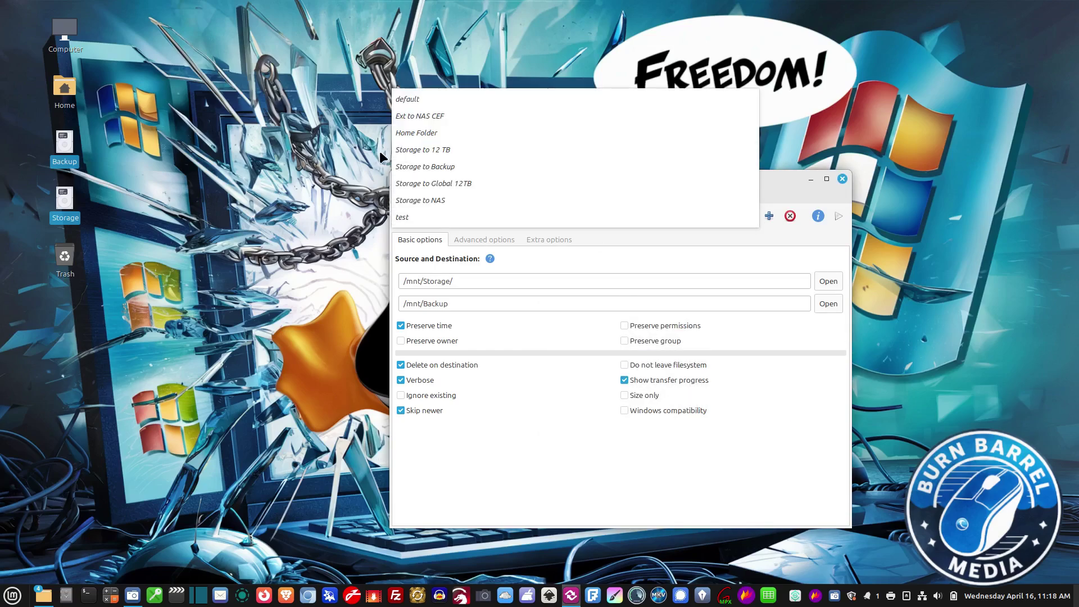
pyautogui.click(421, 213)
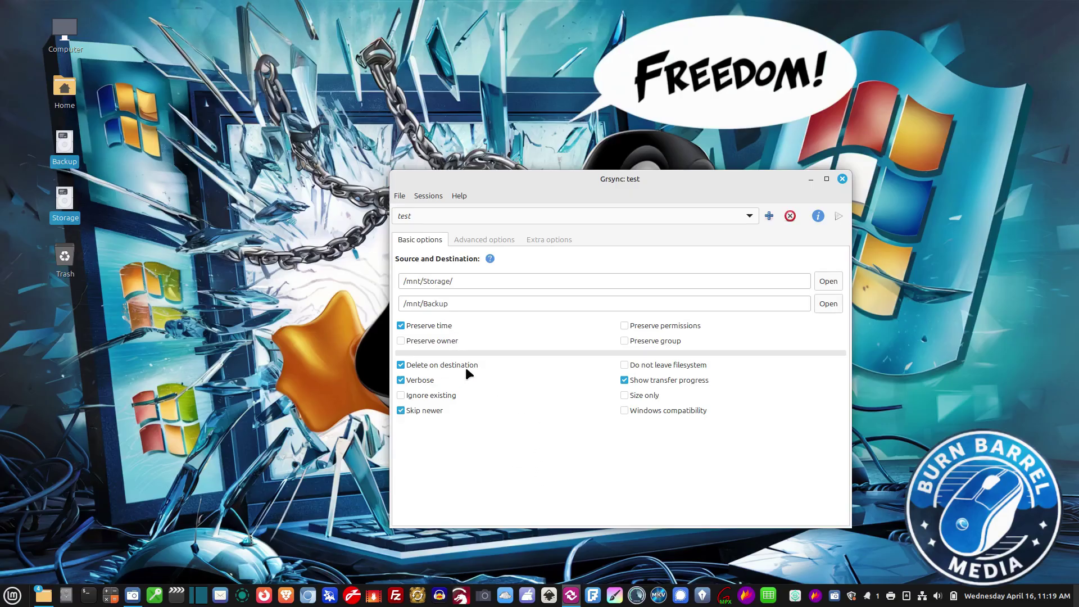
pyautogui.moveTo(465, 367)
pyautogui.moveTo(65, 143); pyautogui.dragTo(47, 367)
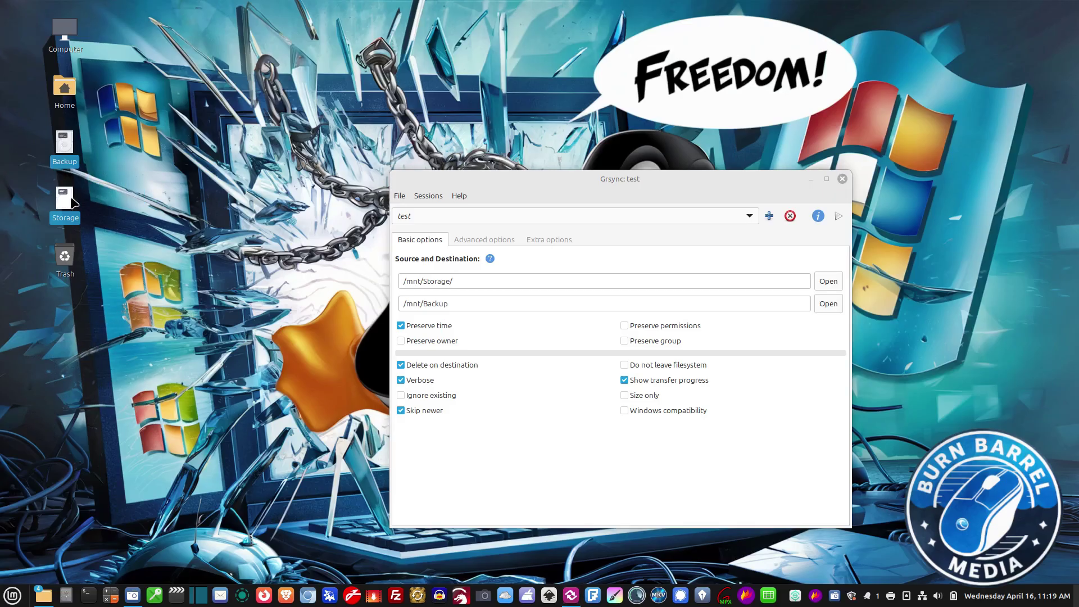
pyautogui.click(70, 203)
pyautogui.click(58, 152)
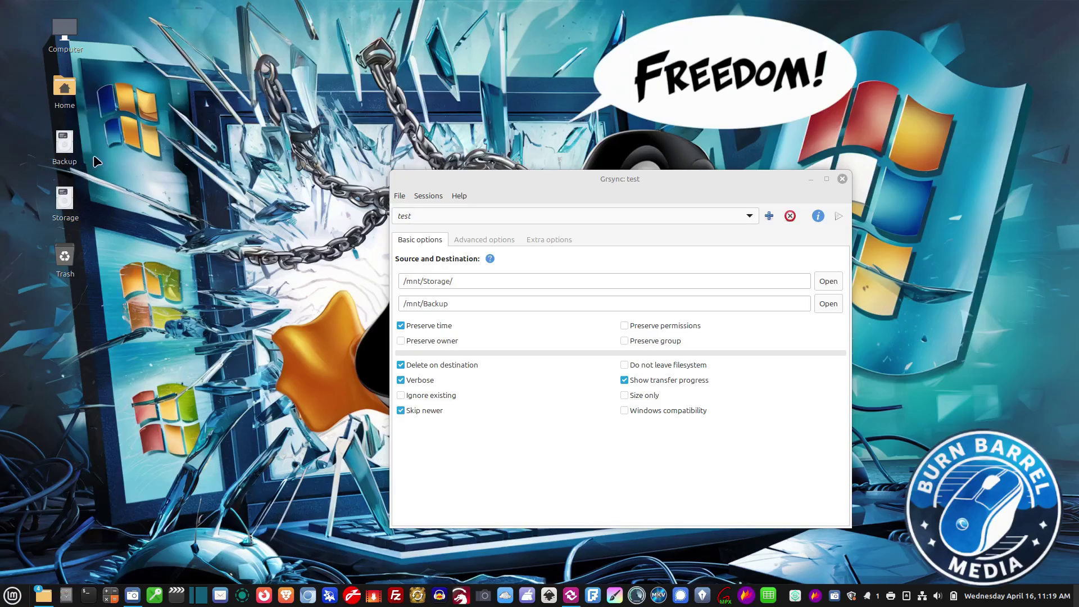
pyautogui.click(110, 222)
pyautogui.click(76, 193)
pyautogui.click(498, 239)
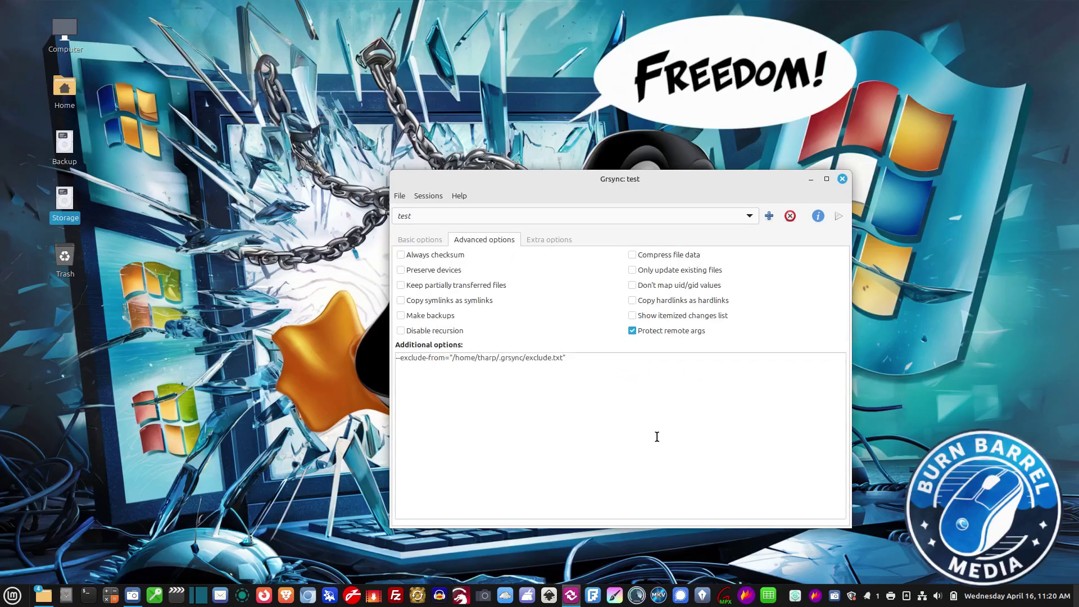
pyautogui.click(616, 406)
pyautogui.click(556, 241)
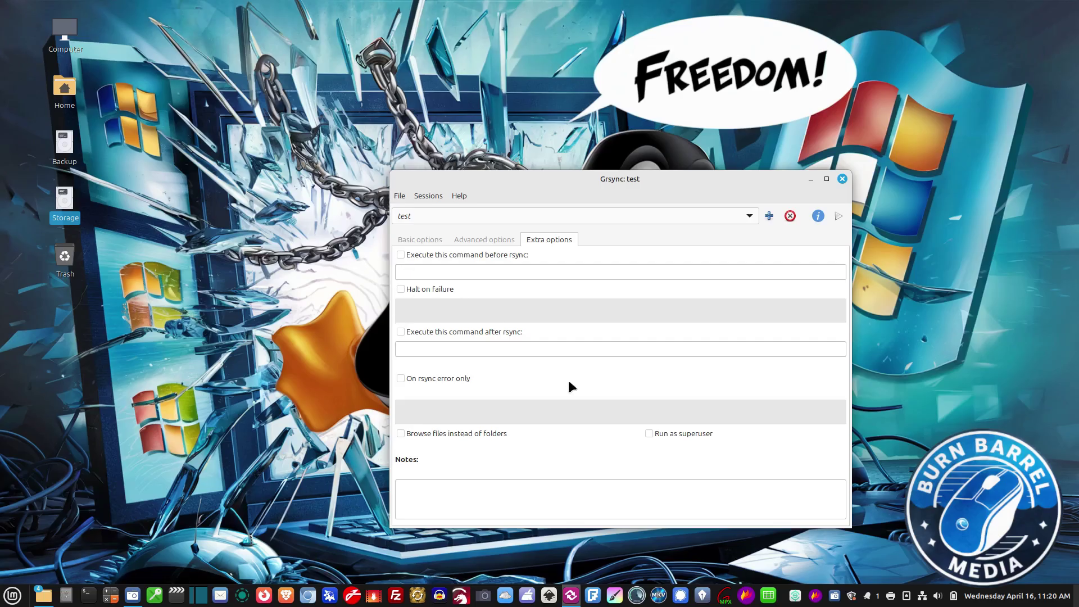
pyautogui.click(433, 240)
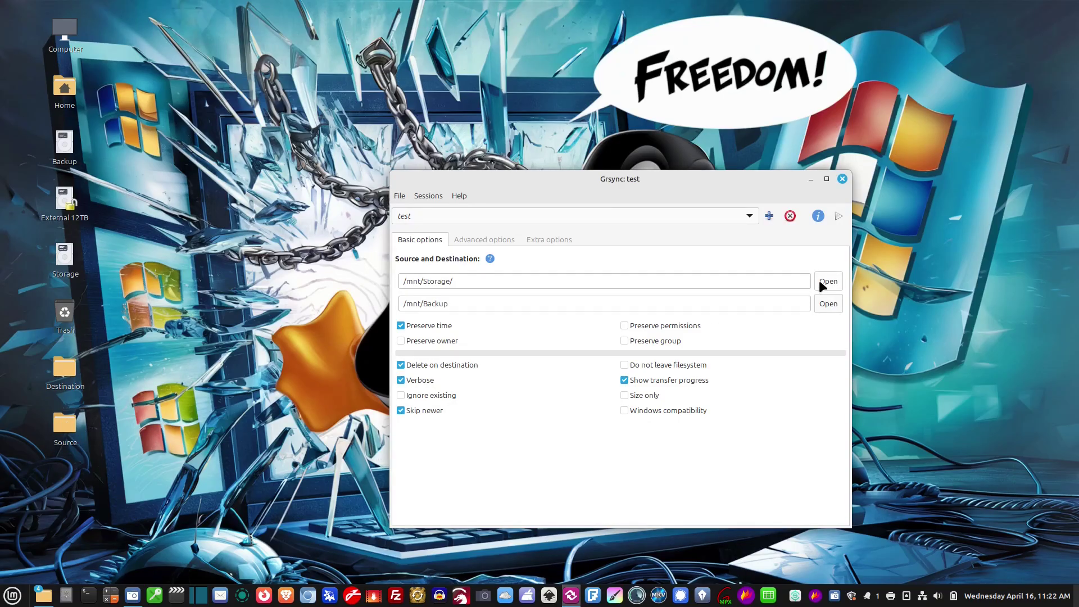
# Step: Set the test session's source to the Desktop's Source folder
pyautogui.click(826, 281)
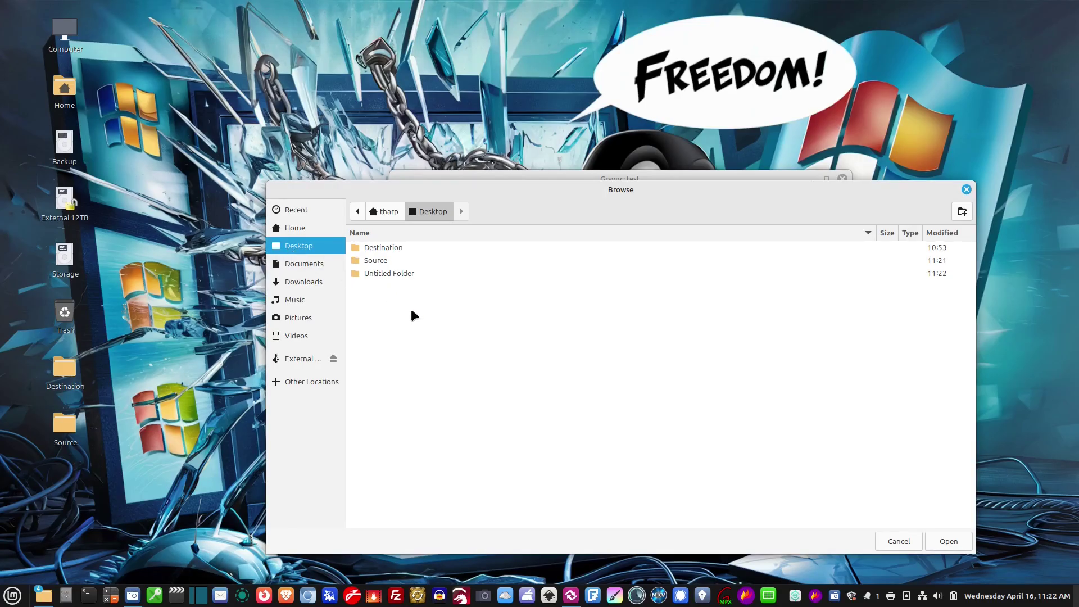
pyautogui.click(380, 262)
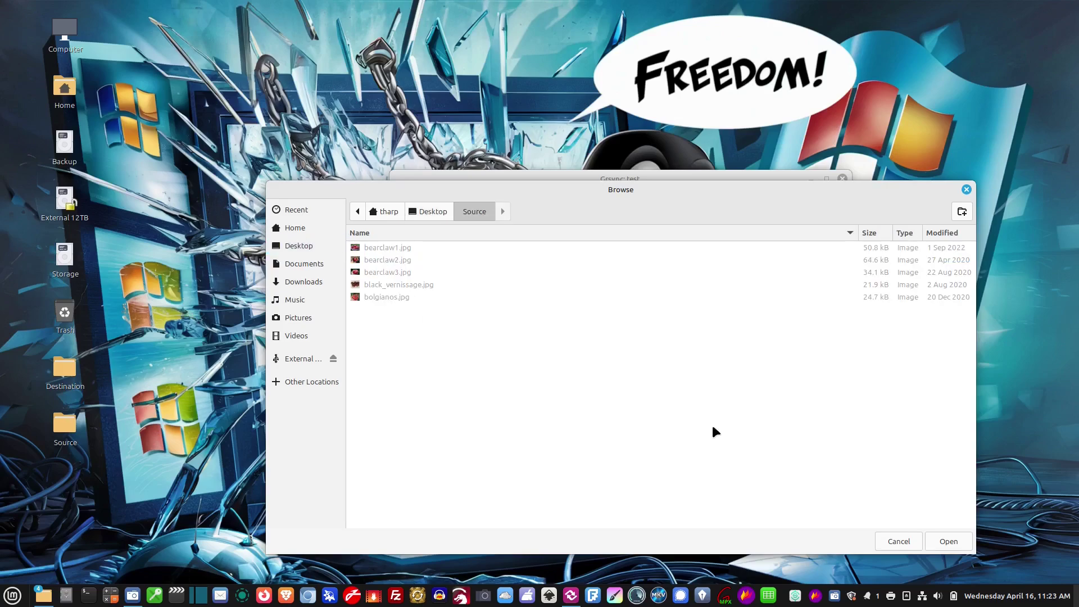
pyautogui.click(949, 543)
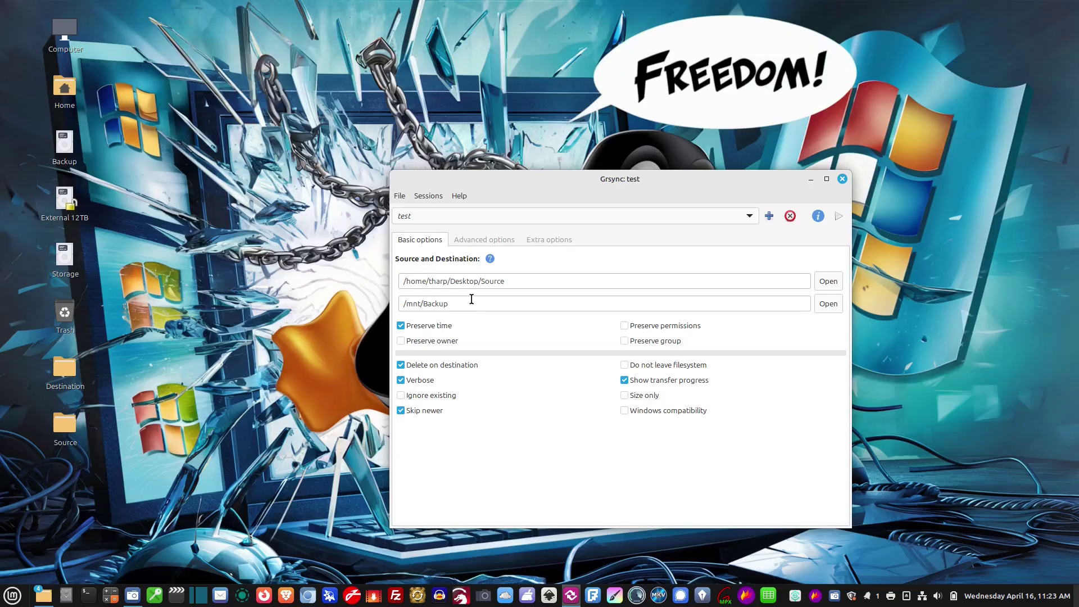
# Step: Browse to the Desktop and open the Destination folder as the destination
pyautogui.click(829, 304)
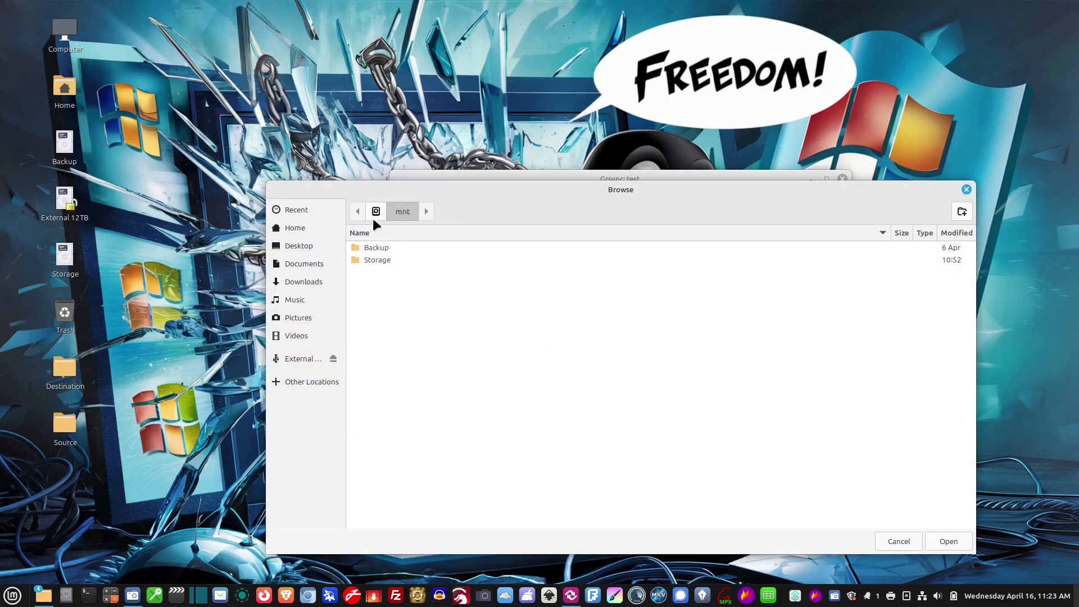
pyautogui.click(301, 247)
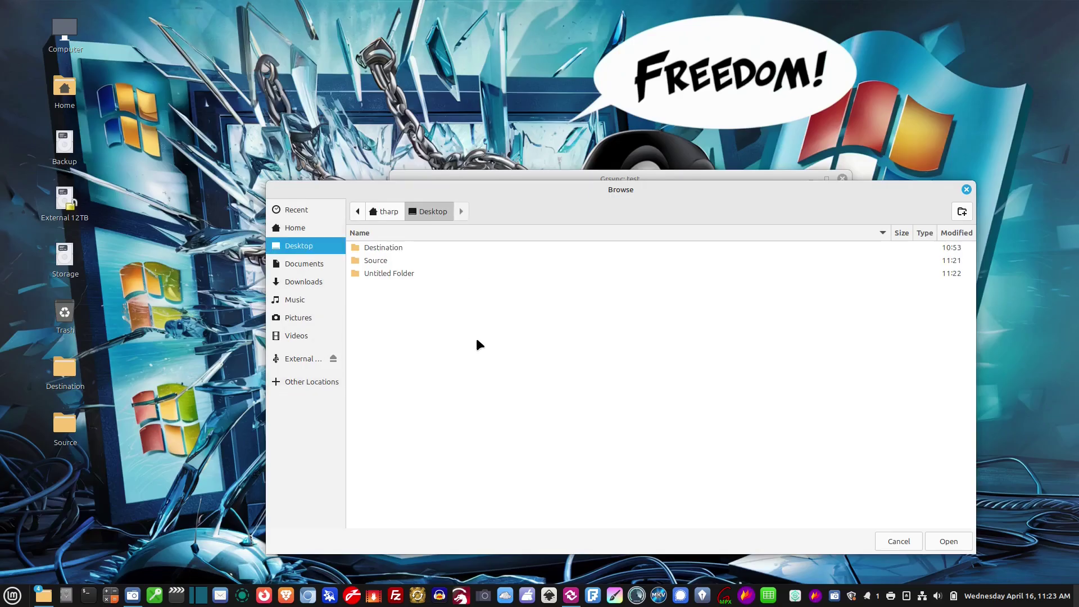
pyautogui.doubleClick(400, 247)
# Step: Confirm Desktop/Destination as destination, run the sync, review the rsync log, and close the report
pyautogui.click(950, 542)
pyautogui.click(838, 217)
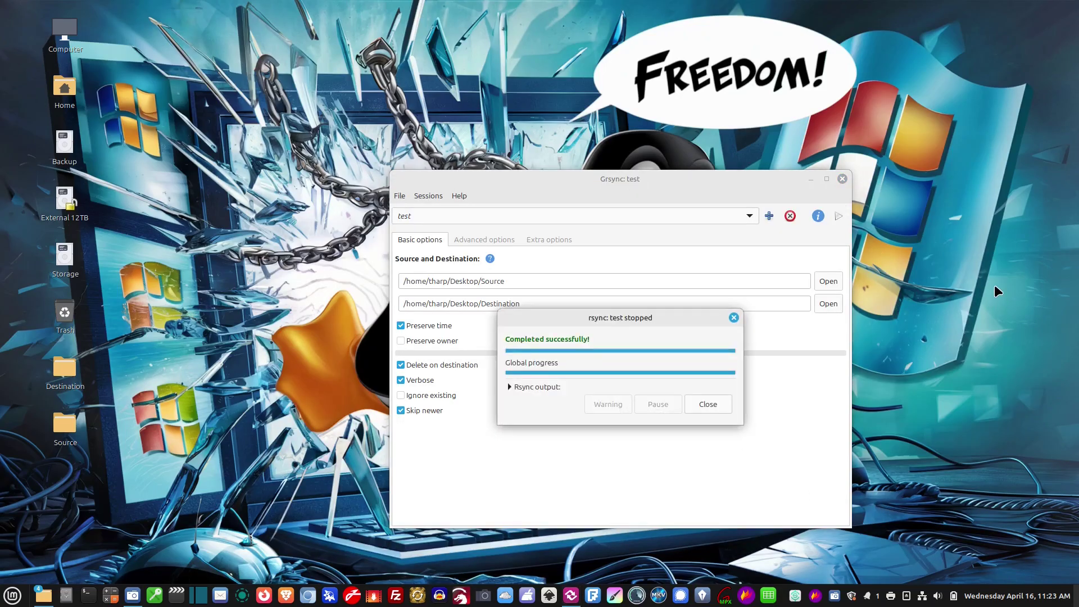
pyautogui.click(511, 385)
pyautogui.scroll(5, 639, 489)
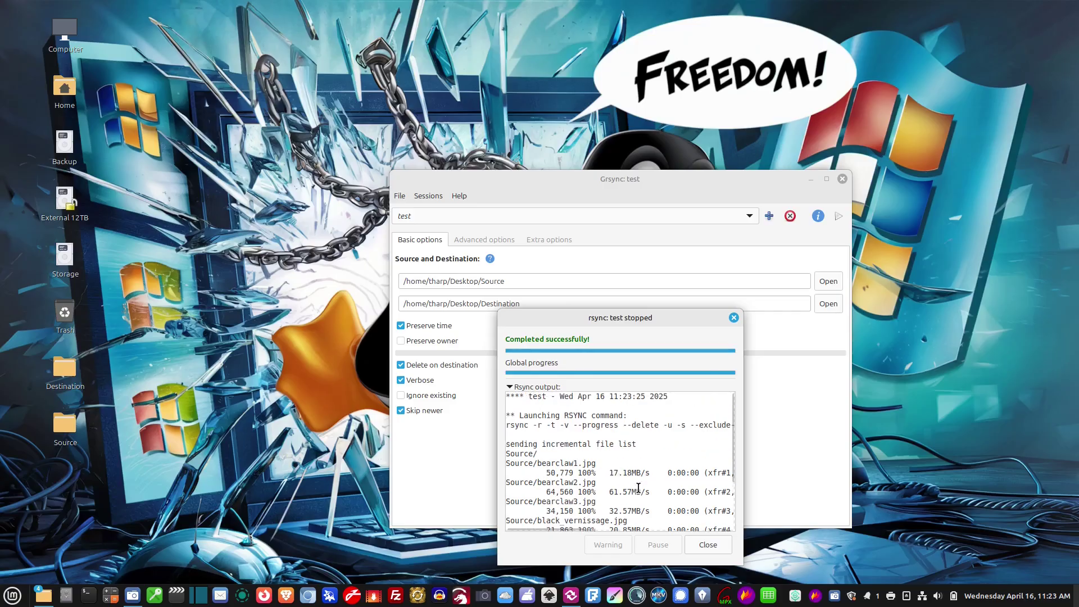
pyautogui.click(733, 317)
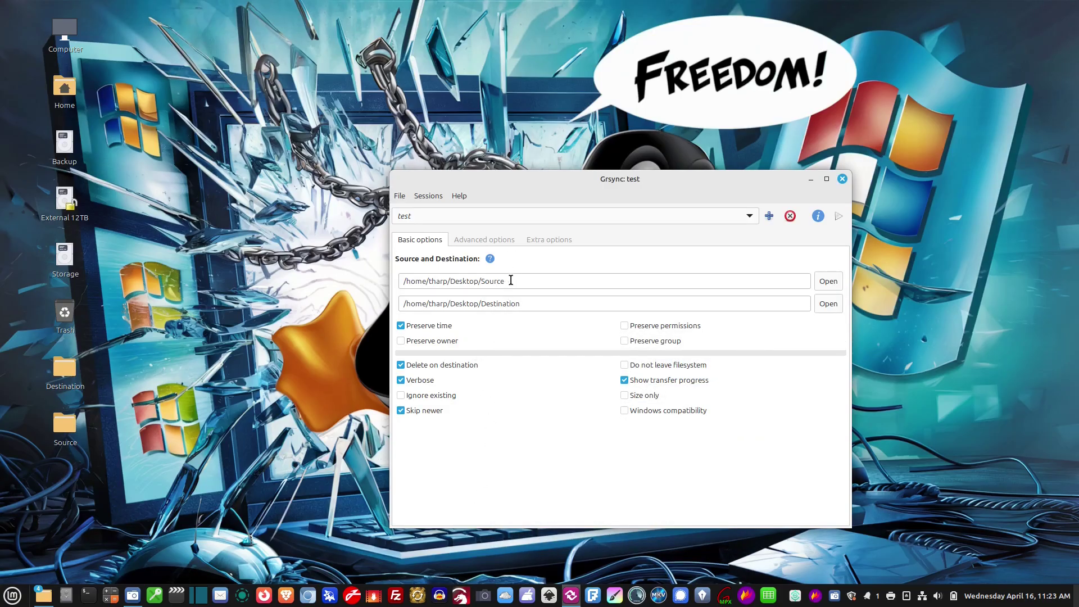
# Step: Open the Desktop Source folder in Nemo and move its window to the right
pyautogui.click(561, 304)
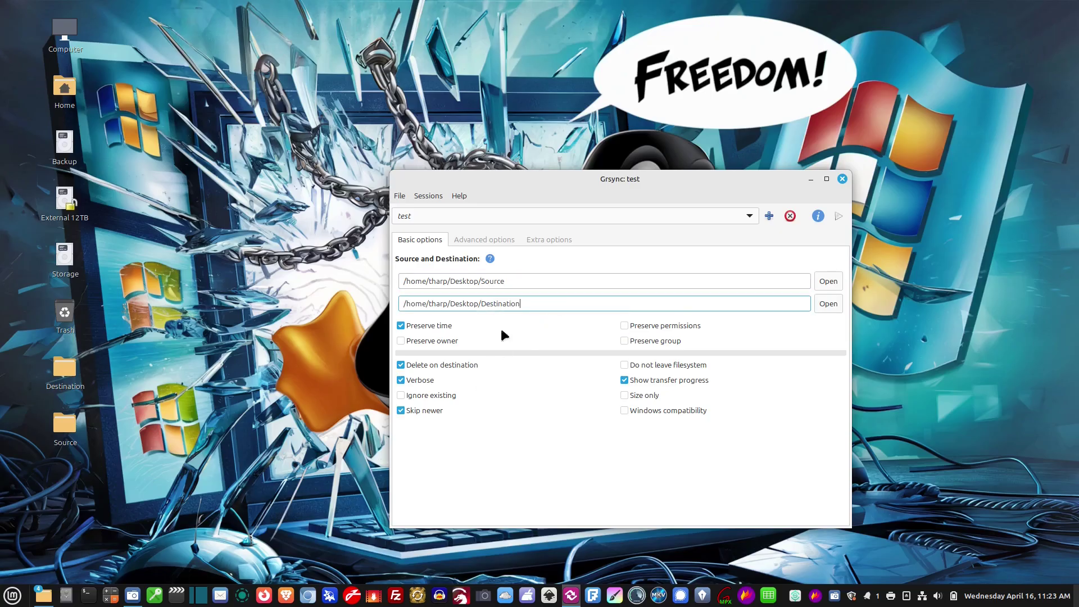
pyautogui.doubleClick(65, 427)
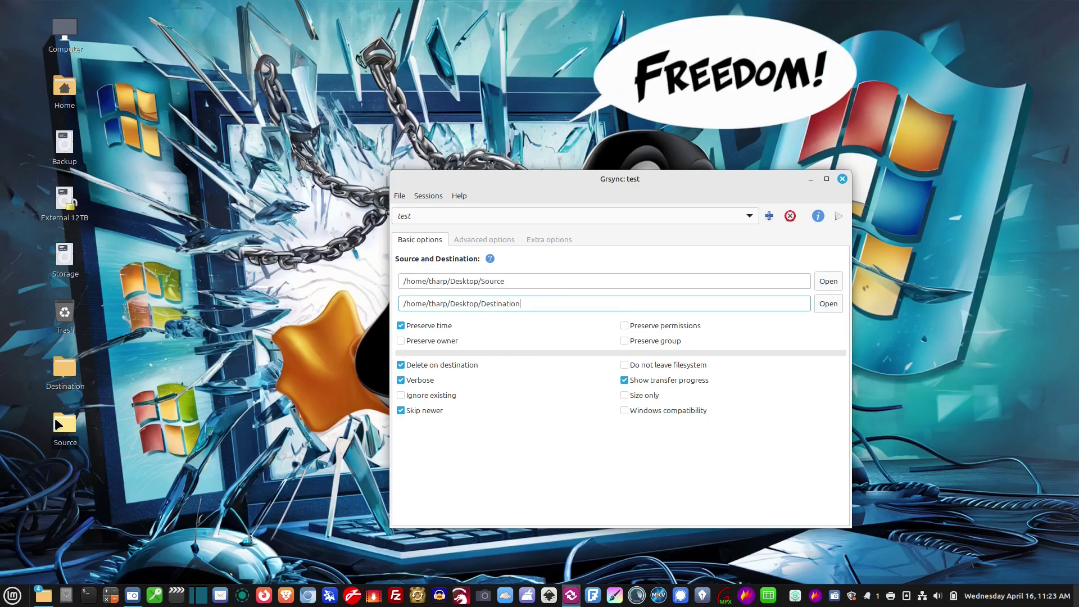
pyautogui.click(443, 59)
pyautogui.click(549, 50)
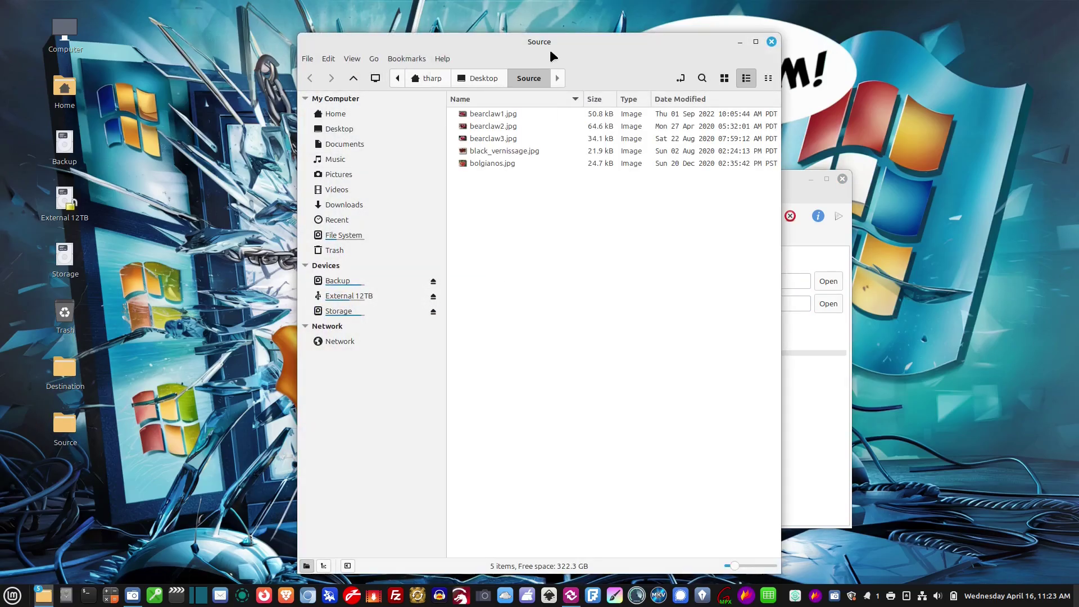
pyautogui.moveTo(550, 50); pyautogui.dragTo(801, 48)
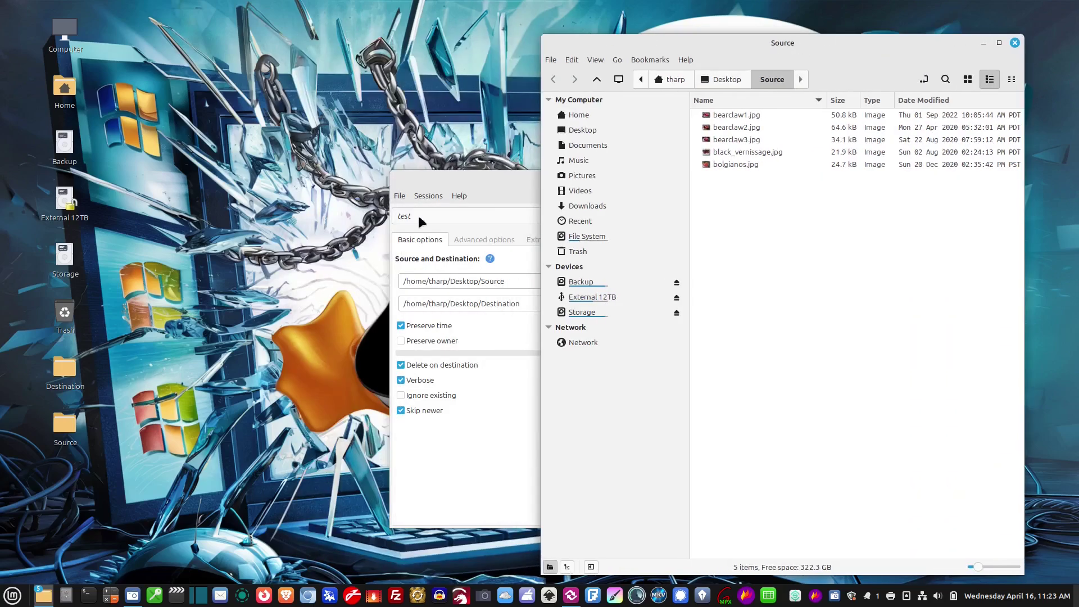
# Step: Open Destination and look inside the copied Source subfolder
pyautogui.click(491, 178)
pyautogui.doubleClick(65, 371)
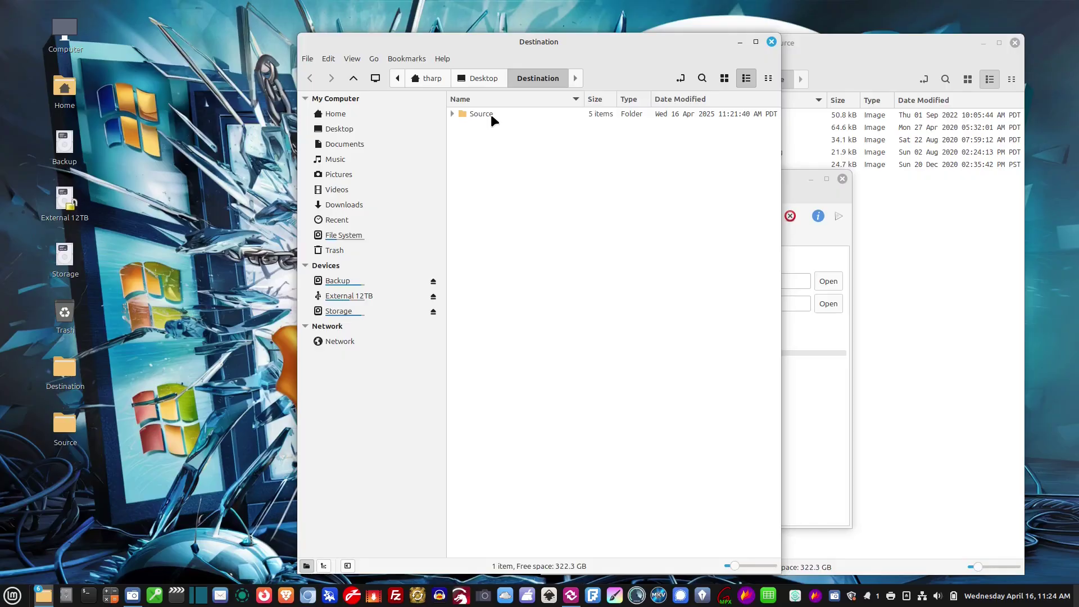
pyautogui.doubleClick(491, 113)
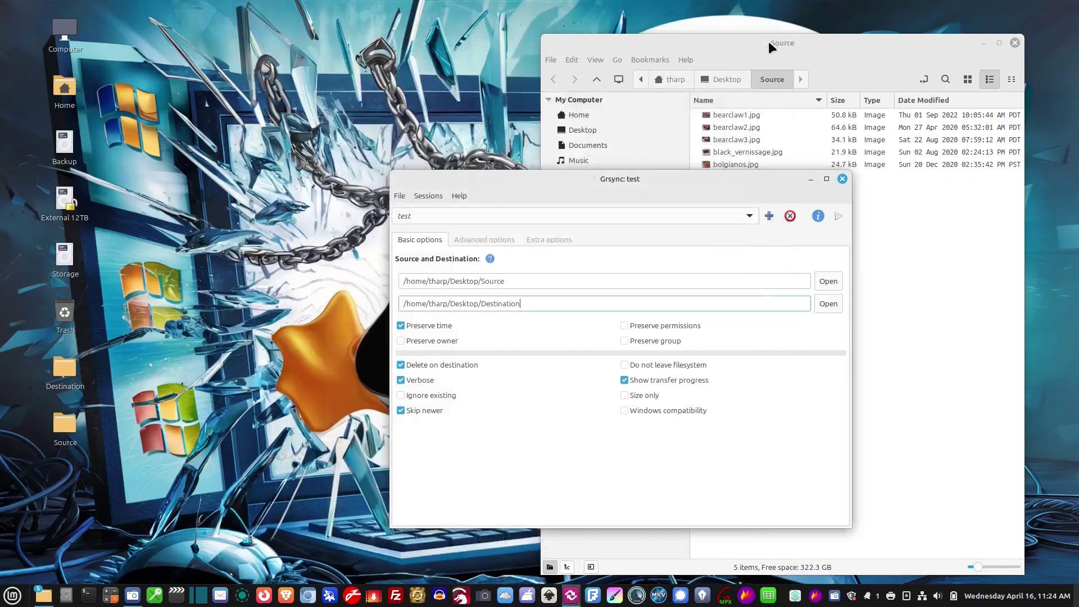
# Step: Add a trailing '/' to the source path and permanently delete the Source subfolder from Destination
pyautogui.click(772, 42)
pyautogui.click(508, 281)
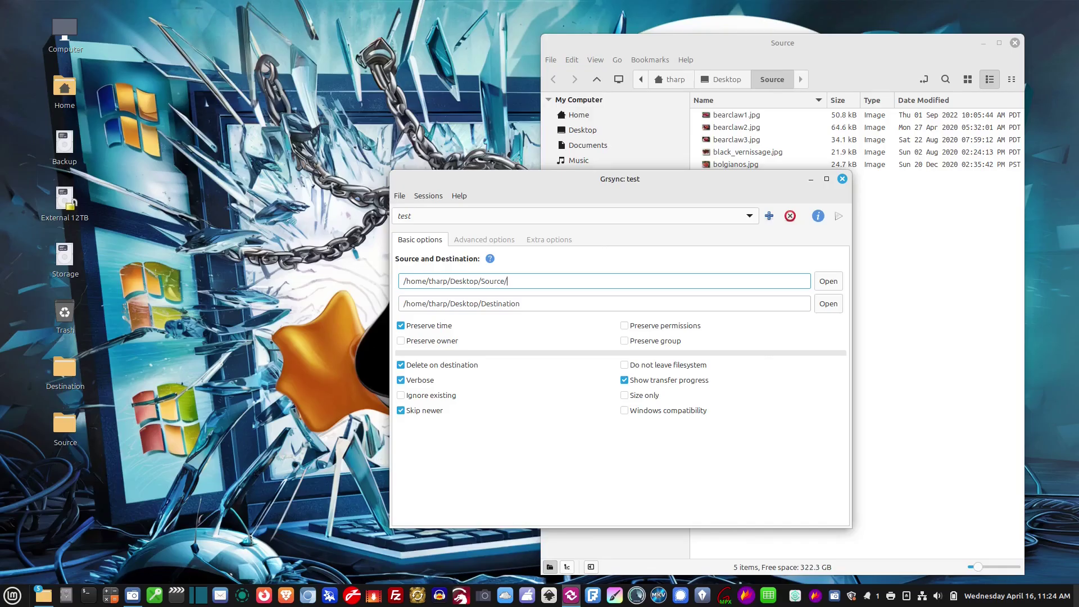
pyautogui.doubleClick(65, 369)
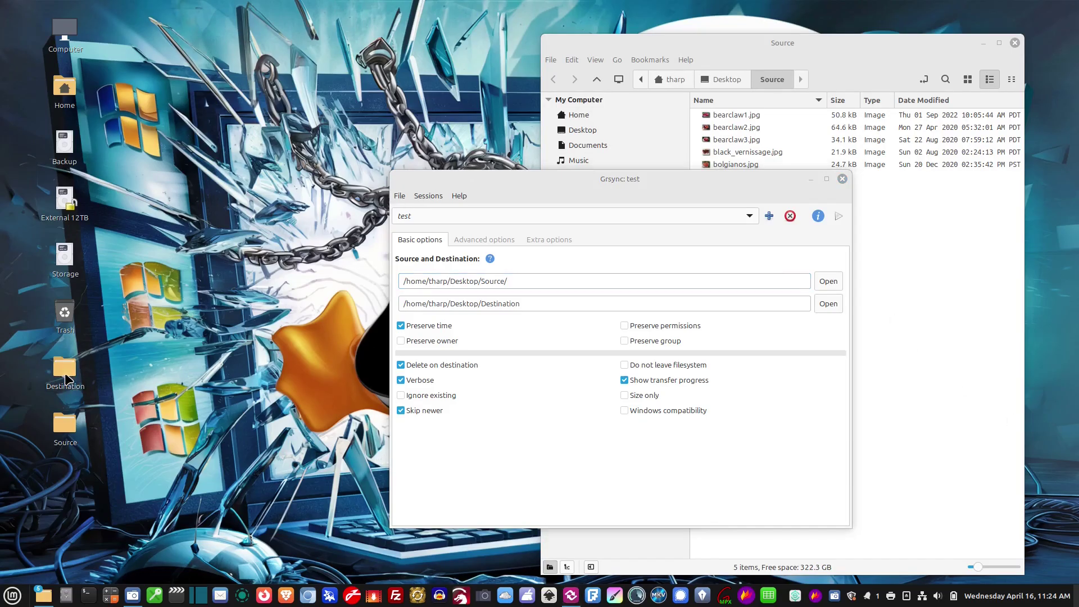
pyautogui.rightClick(481, 114)
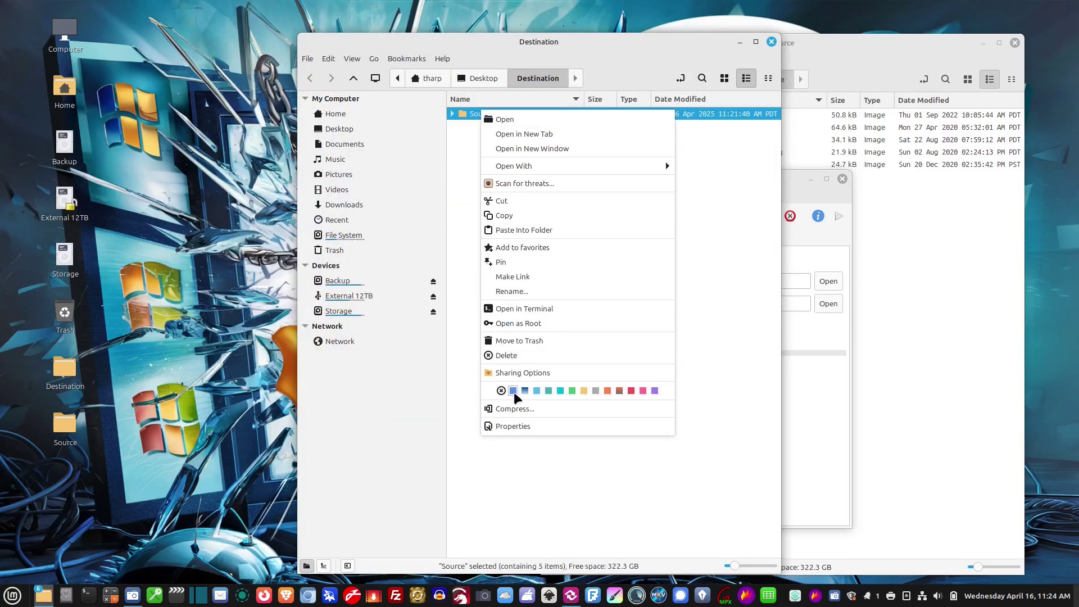
pyautogui.click(531, 354)
pyautogui.click(562, 352)
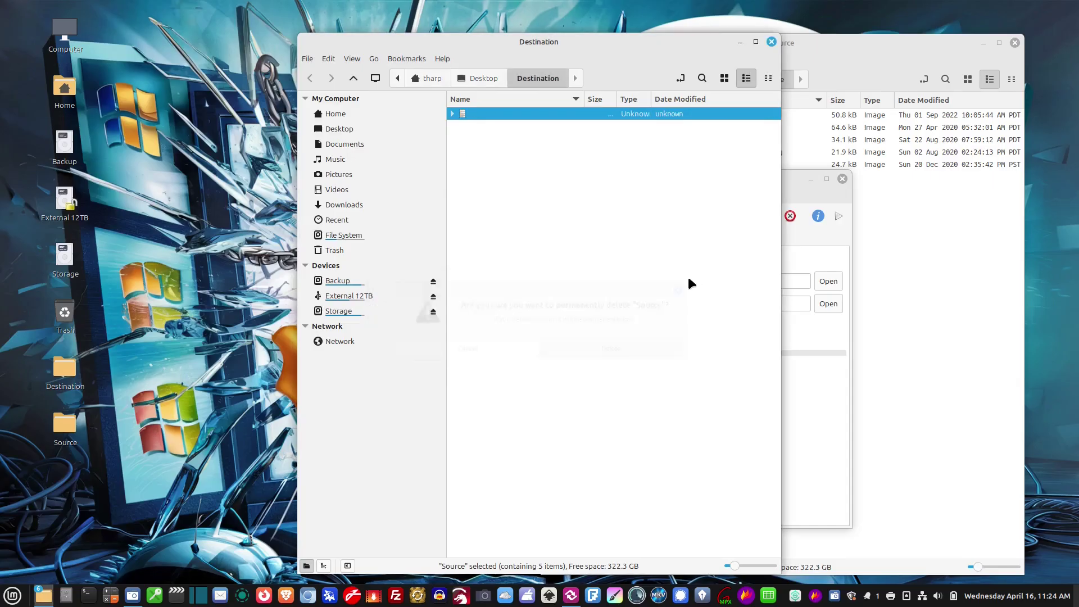
pyautogui.click(772, 42)
# Step: Rerun the sync and verify Destination now holds the five jpg files directly
pyautogui.click(838, 212)
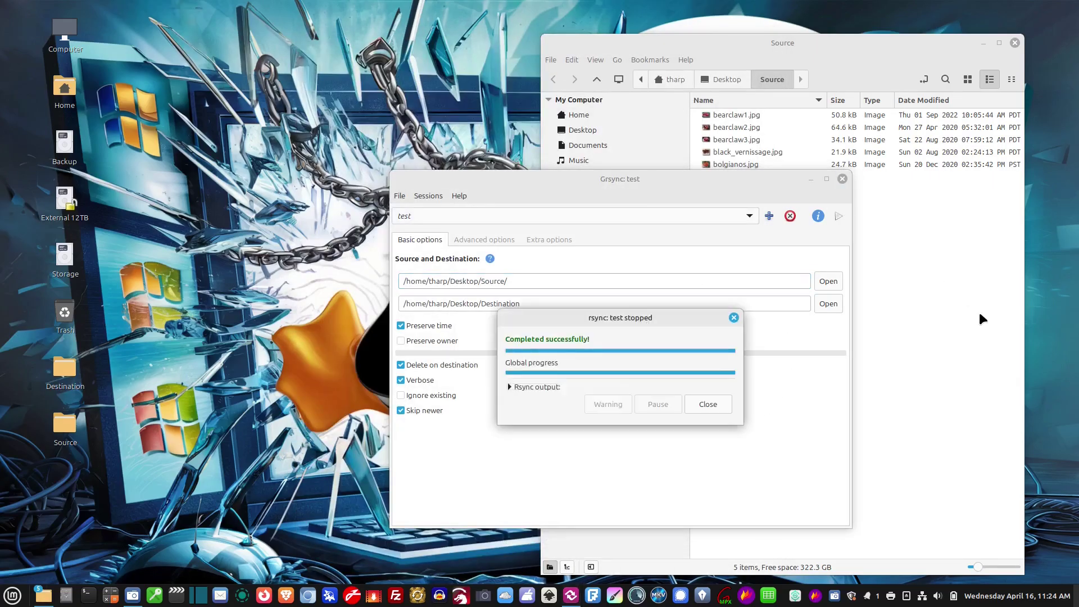
pyautogui.click(82, 369)
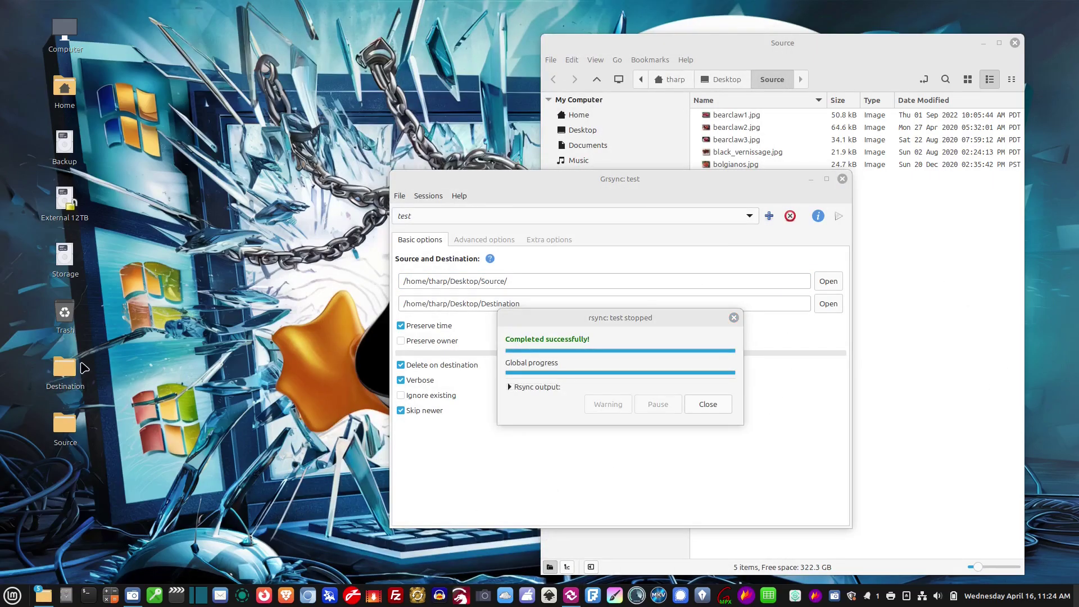
pyautogui.doubleClick(76, 372)
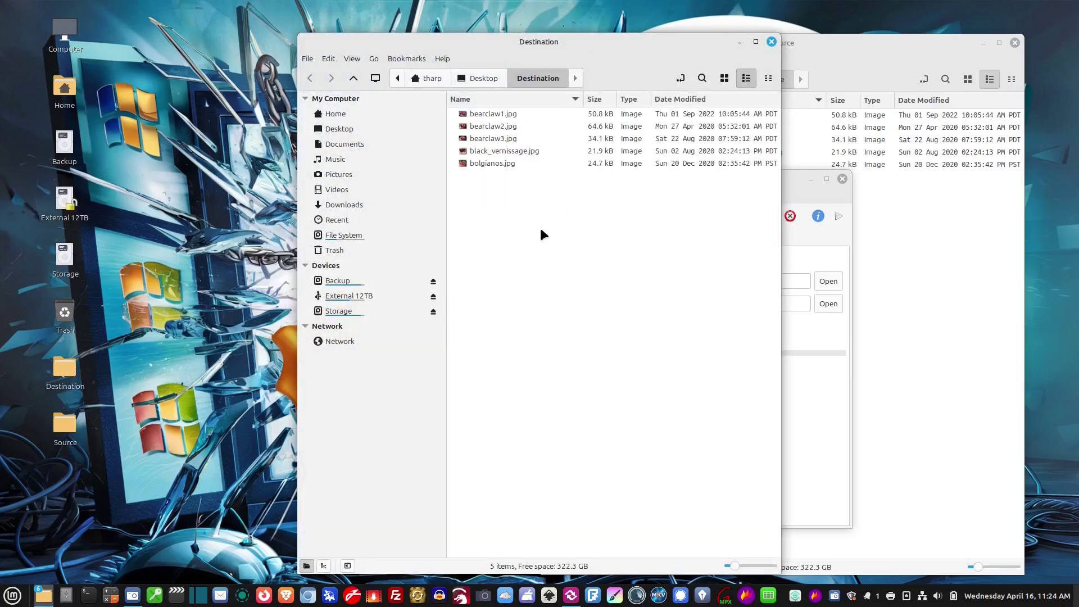
pyautogui.moveTo(543, 234); pyautogui.dragTo(472, 109)
pyautogui.moveTo(490, 59); pyautogui.dragTo(245, 55)
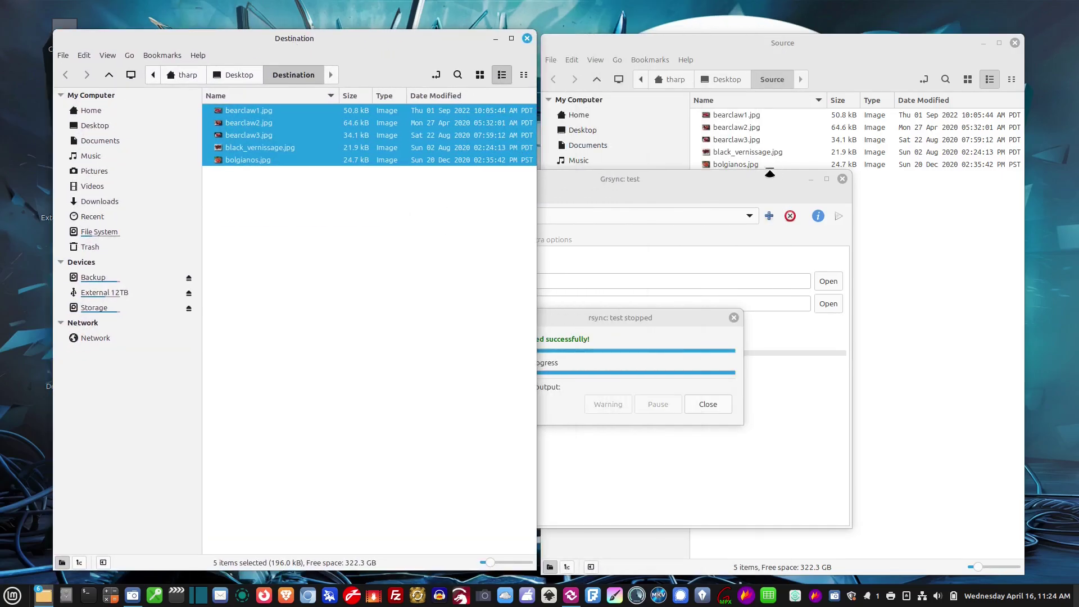
pyautogui.click(676, 319)
pyautogui.click(734, 318)
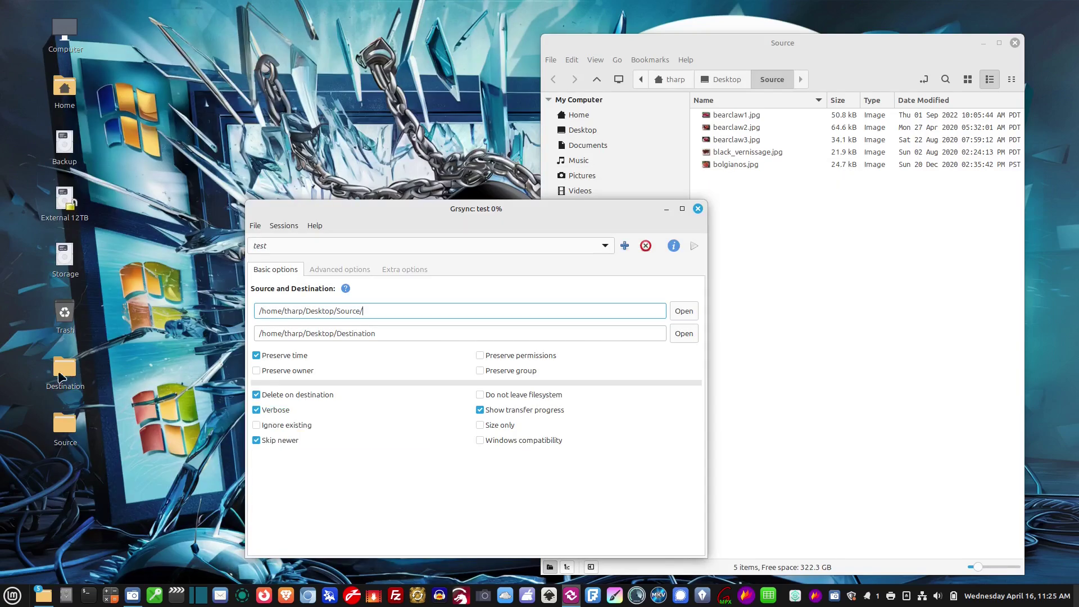
# Step: Create an empty document named 'Delete' in the Destination folder
pyautogui.click(68, 372)
pyautogui.doubleClick(70, 373)
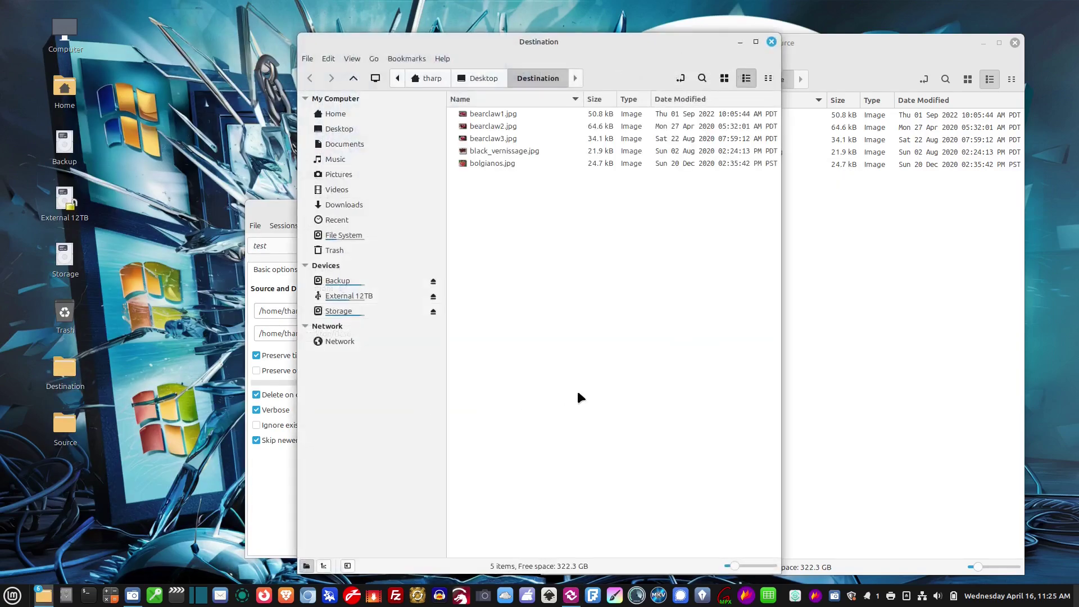
pyautogui.rightClick(499, 212)
pyautogui.moveTo(582, 228)
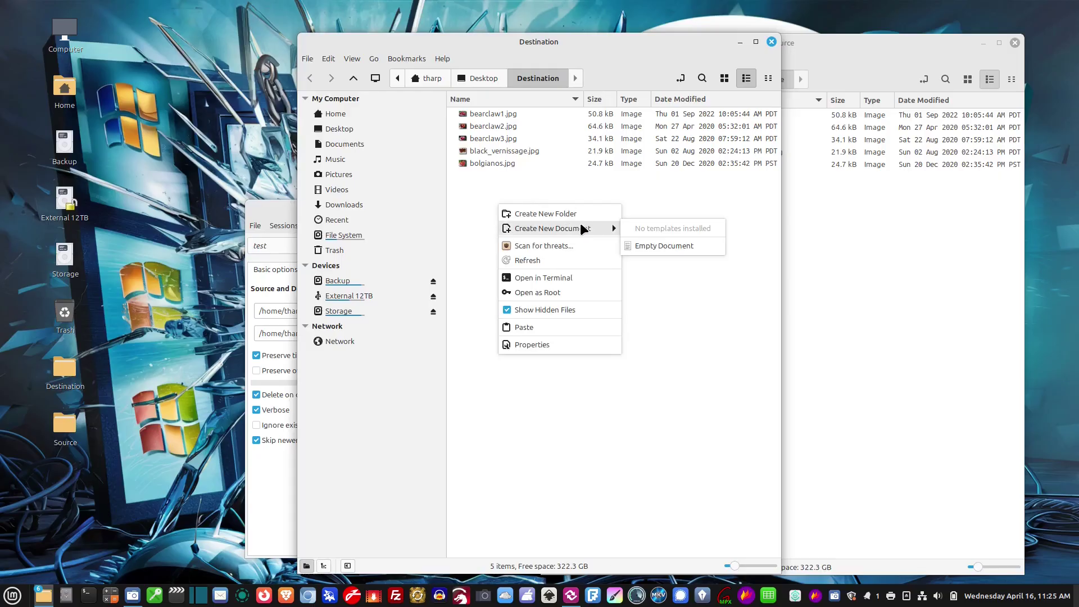
pyautogui.click(677, 245)
pyautogui.write('De')
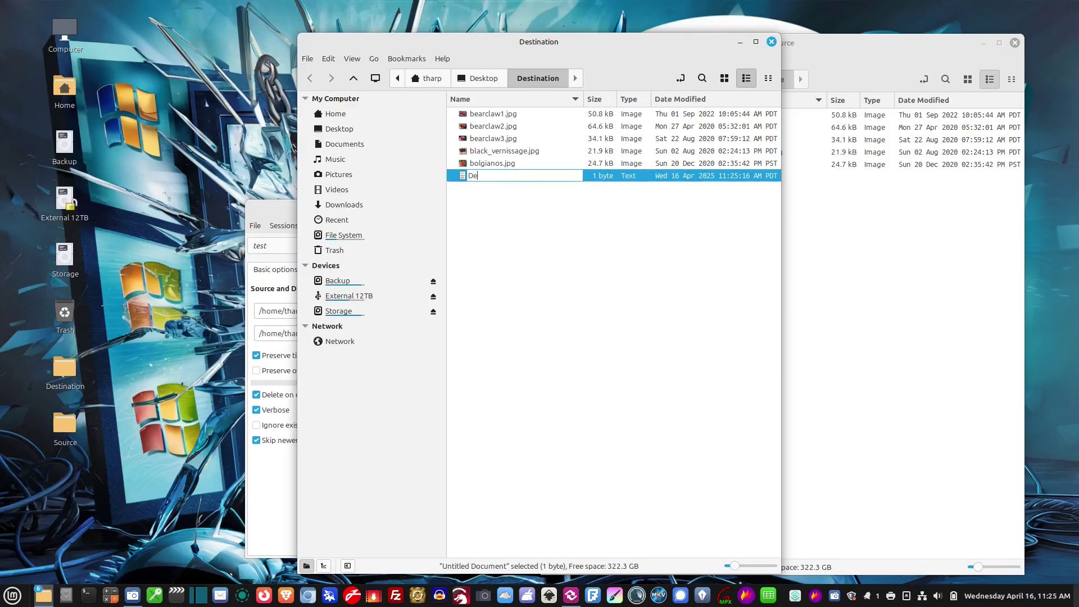
pyautogui.write('lete')
pyautogui.press('Return')
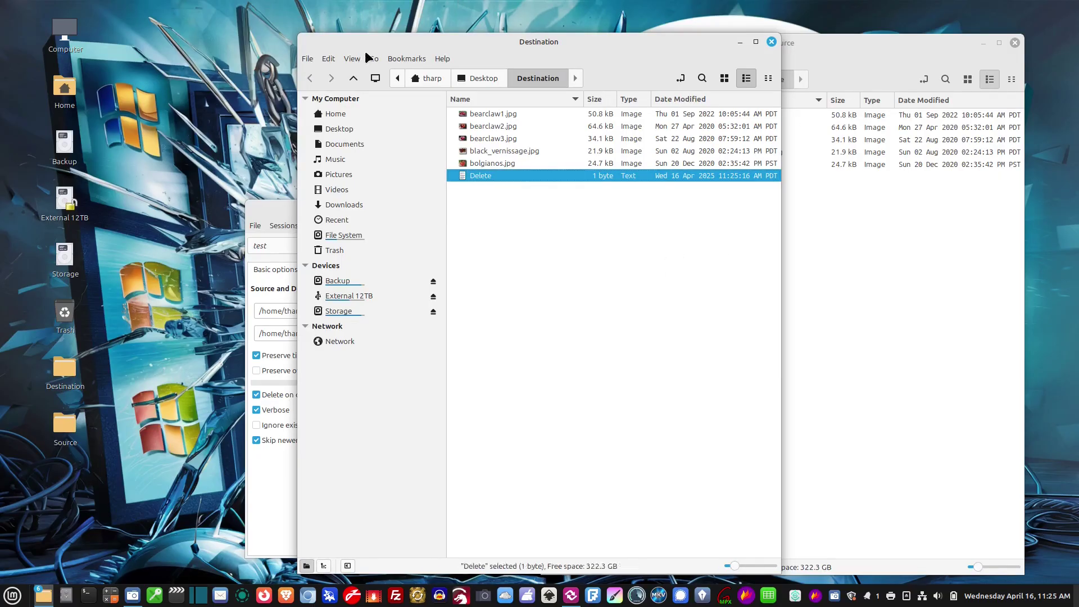
# Step: Resync so the Delete file is removed, dismiss the report, and close Grsync
pyautogui.moveTo(388, 44); pyautogui.dragTo(198, 32)
pyautogui.moveTo(588, 212); pyautogui.dragTo(612, 229)
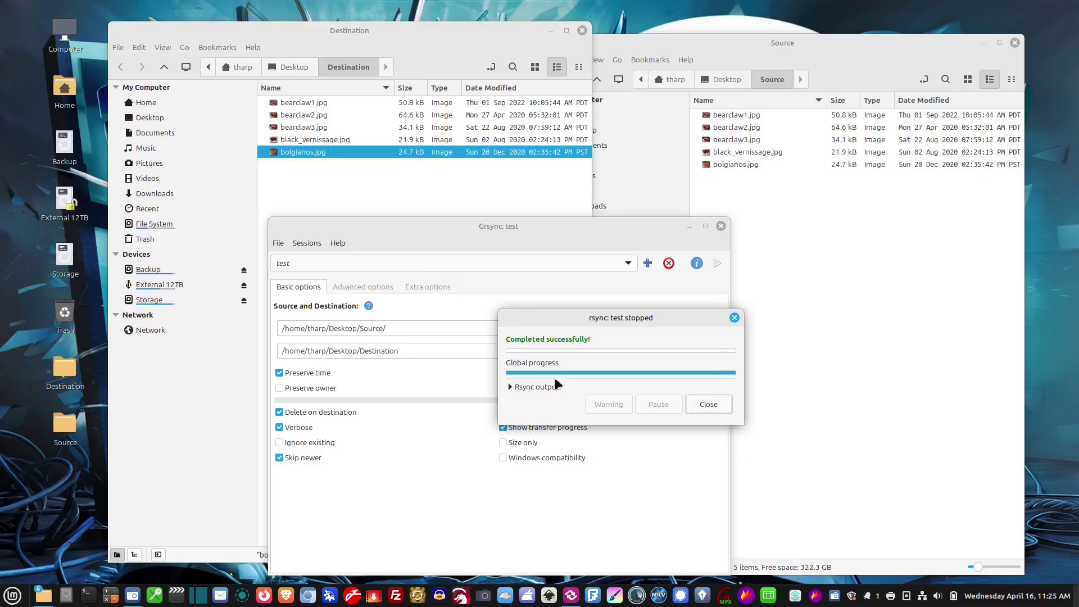
pyautogui.click(709, 405)
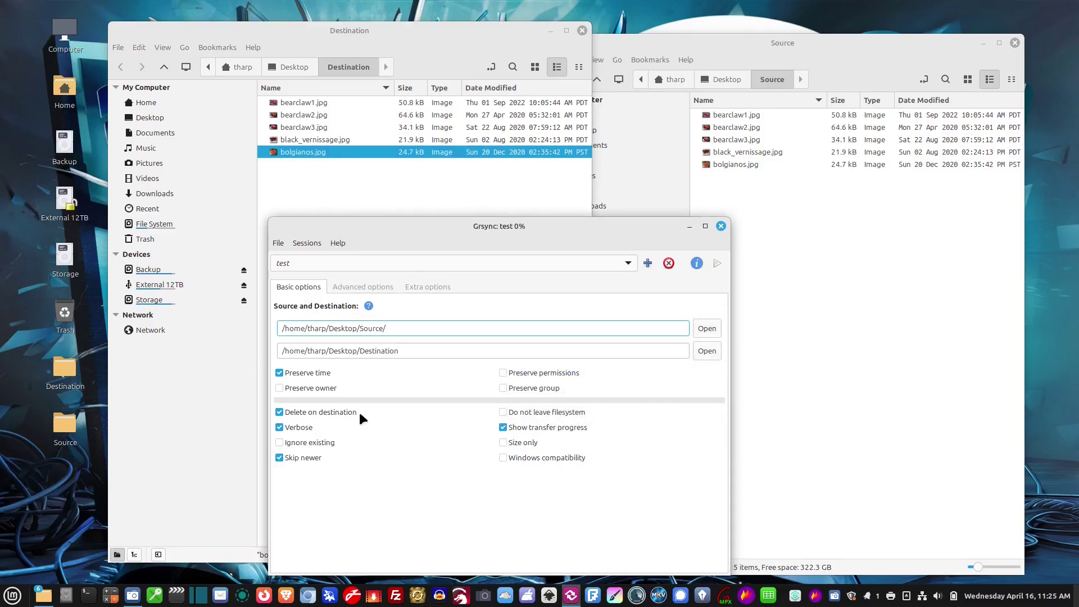
pyautogui.click(721, 226)
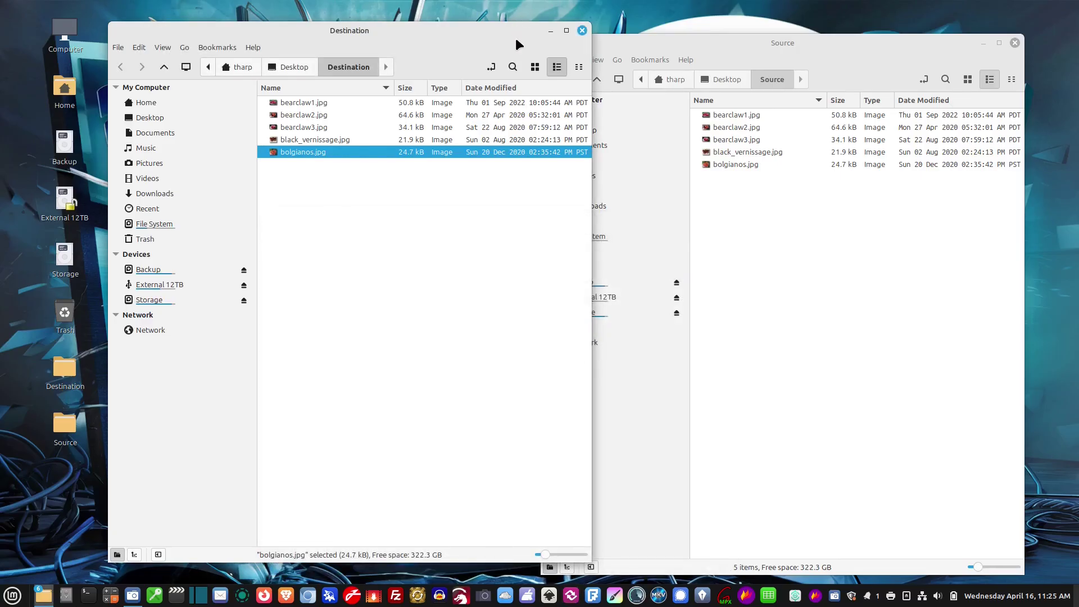
pyautogui.moveTo(544, 32); pyautogui.dragTo(514, 43)
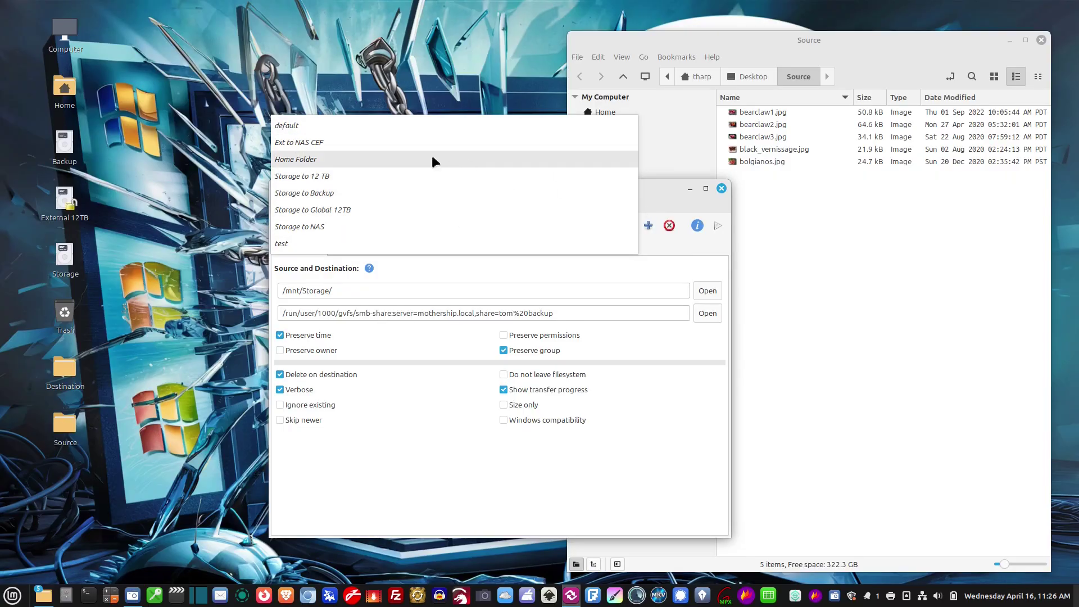
# Step: Switch through Storage to Backup and Storage to Global 12TB, ending on the Home Folder session
pyautogui.click(376, 191)
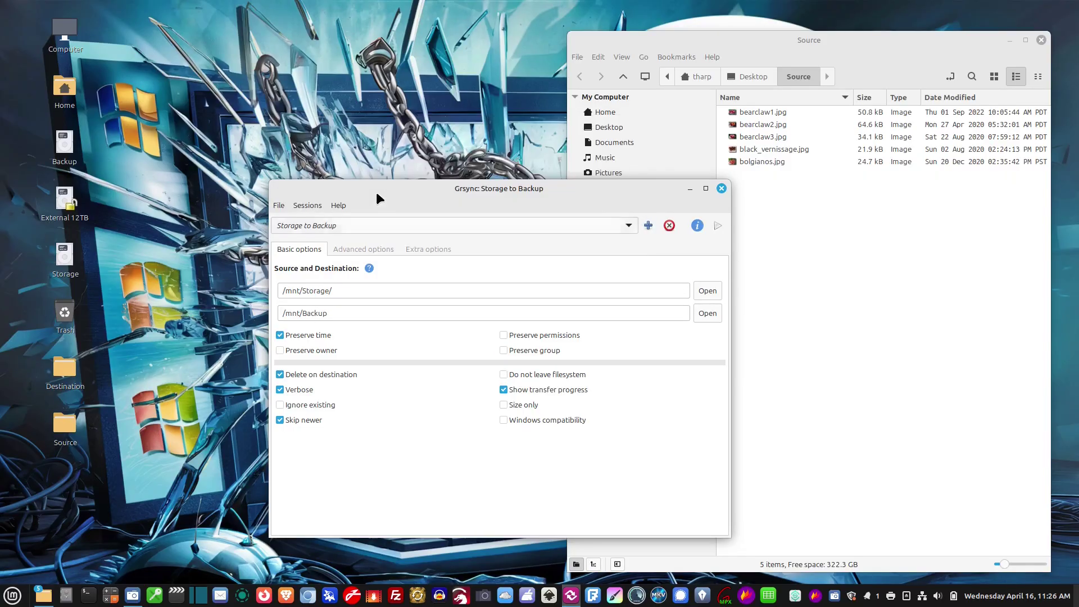
pyautogui.click(375, 224)
pyautogui.click(352, 244)
pyautogui.click(376, 225)
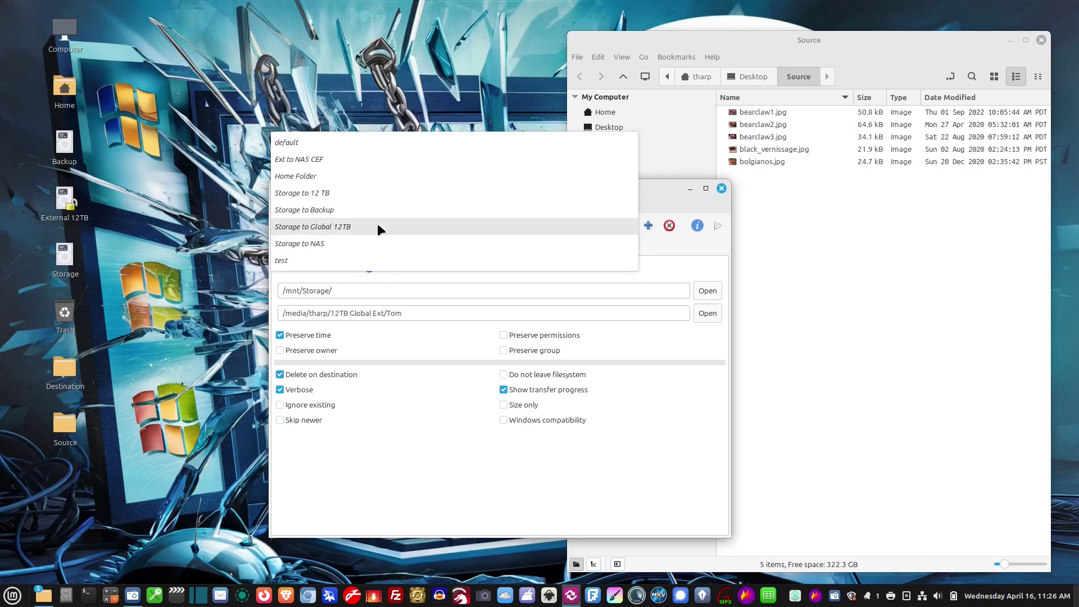
pyautogui.click(346, 171)
pyautogui.moveTo(619, 190); pyautogui.dragTo(437, 192)
pyautogui.click(436, 229)
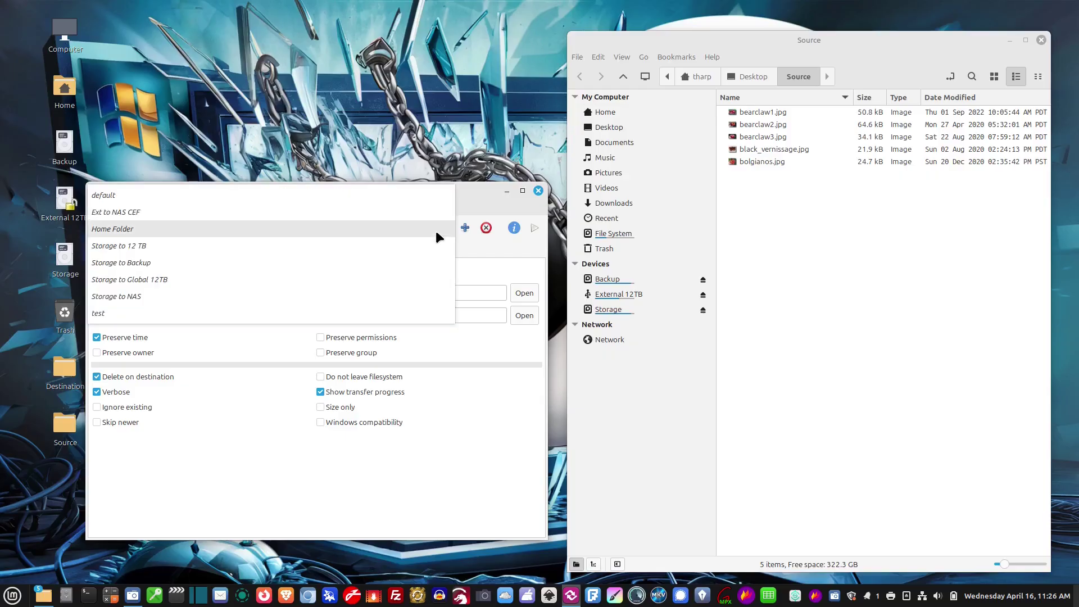
pyautogui.click(436, 230)
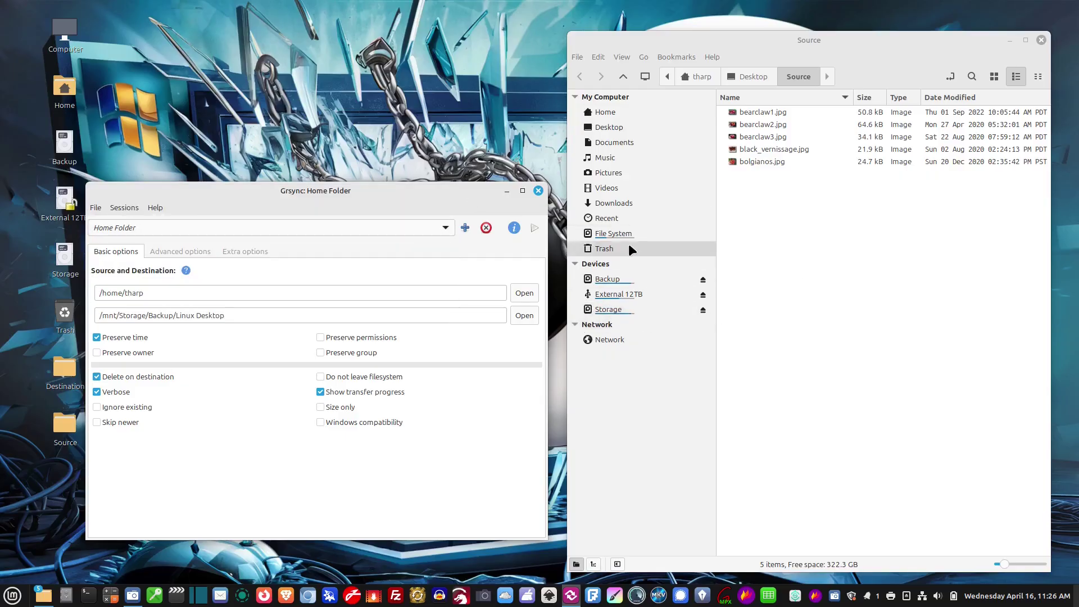
# Step: From the home folder, enter the hidden .grsync folder and open grsync.ini in the text editor
pyautogui.click(622, 114)
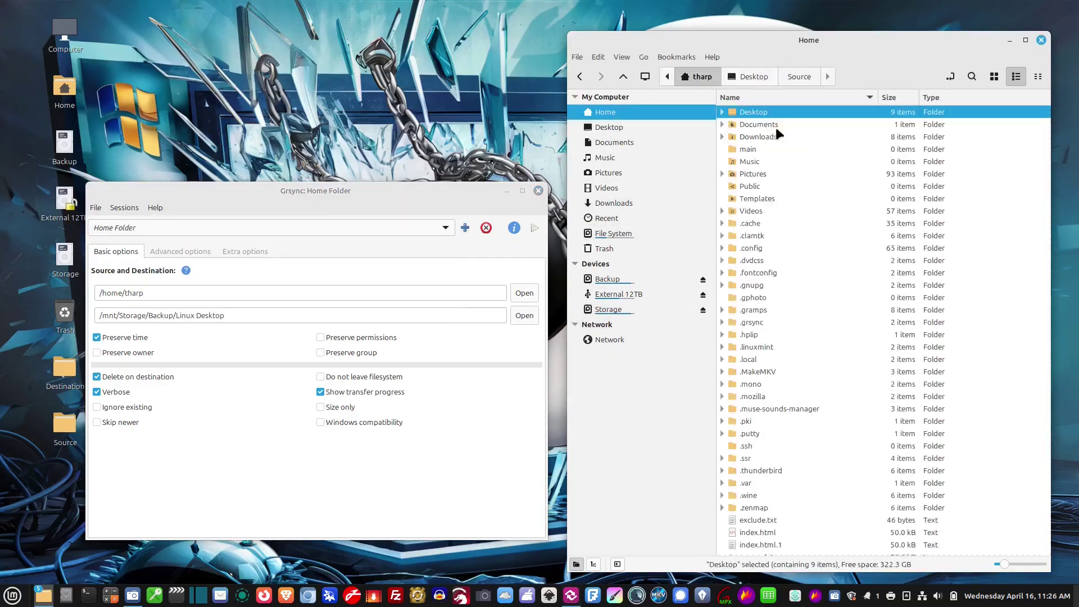
pyautogui.click(622, 57)
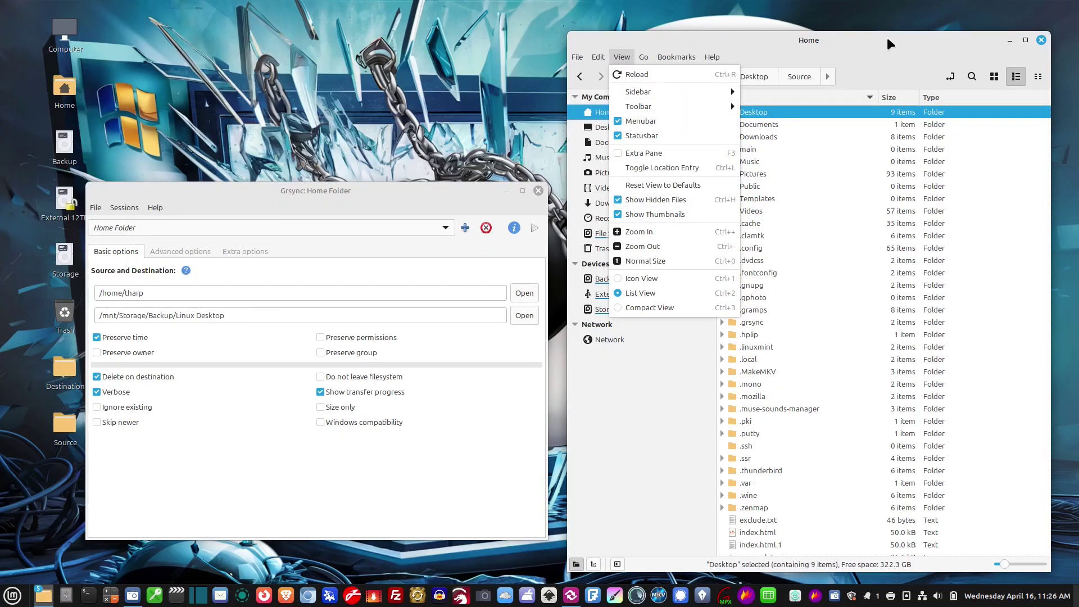
pyautogui.click(768, 207)
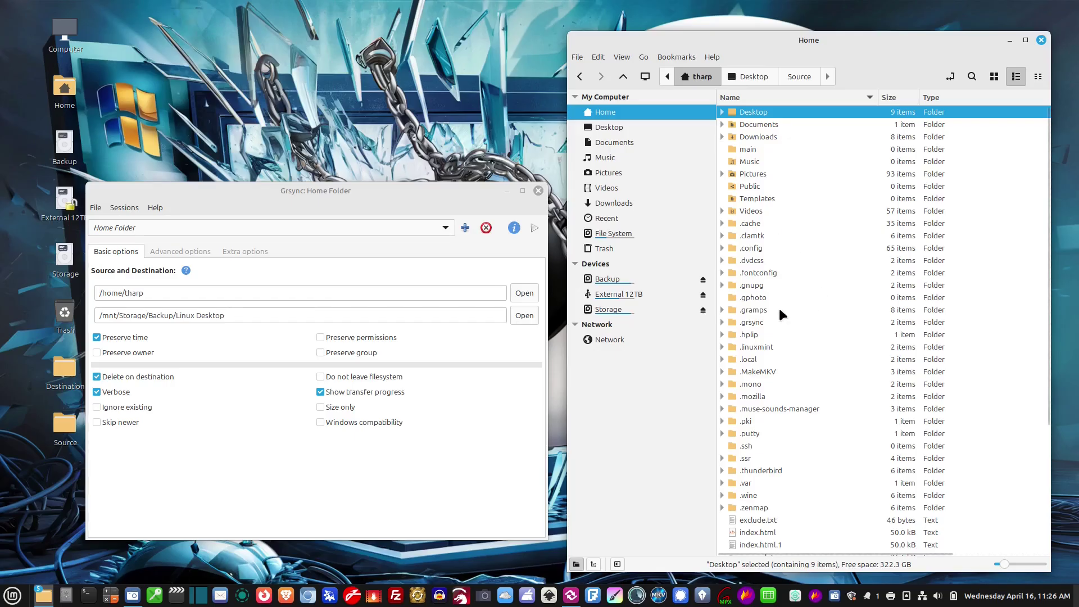
pyautogui.doubleClick(753, 323)
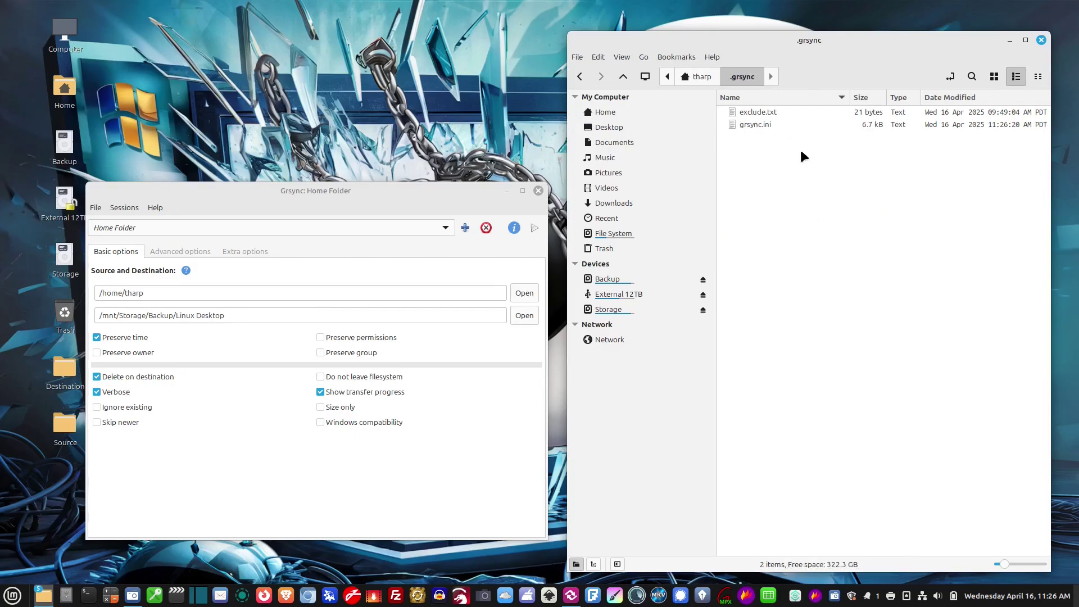
pyautogui.doubleClick(760, 125)
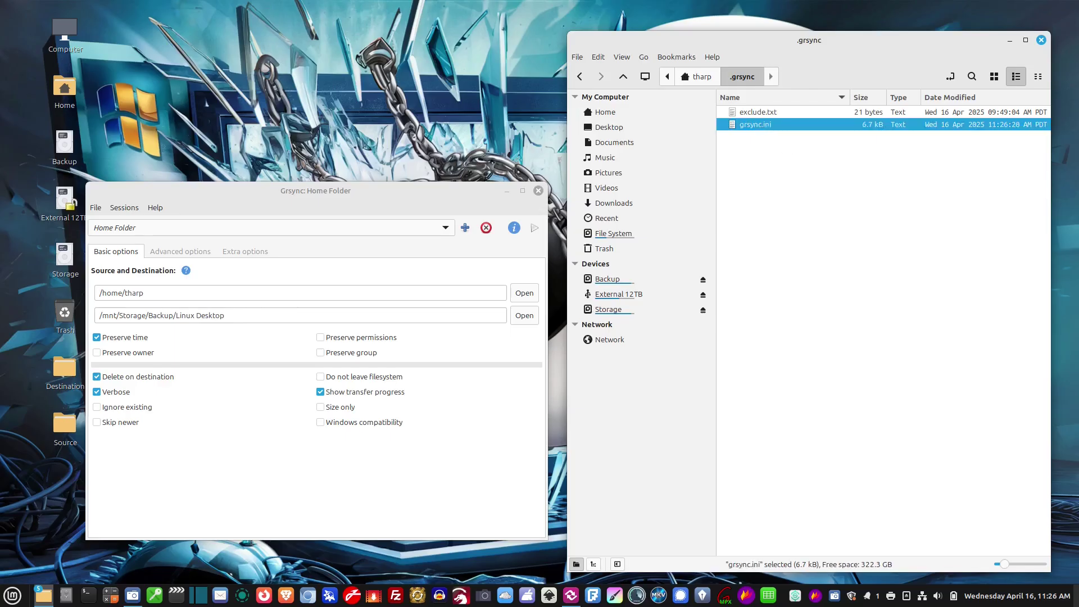
# Step: Scroll grsync.ini, selecting the [Storage to NAS] and [Storage to Backup] headers, then close it
pyautogui.moveTo(568, 132); pyautogui.dragTo(677, 130)
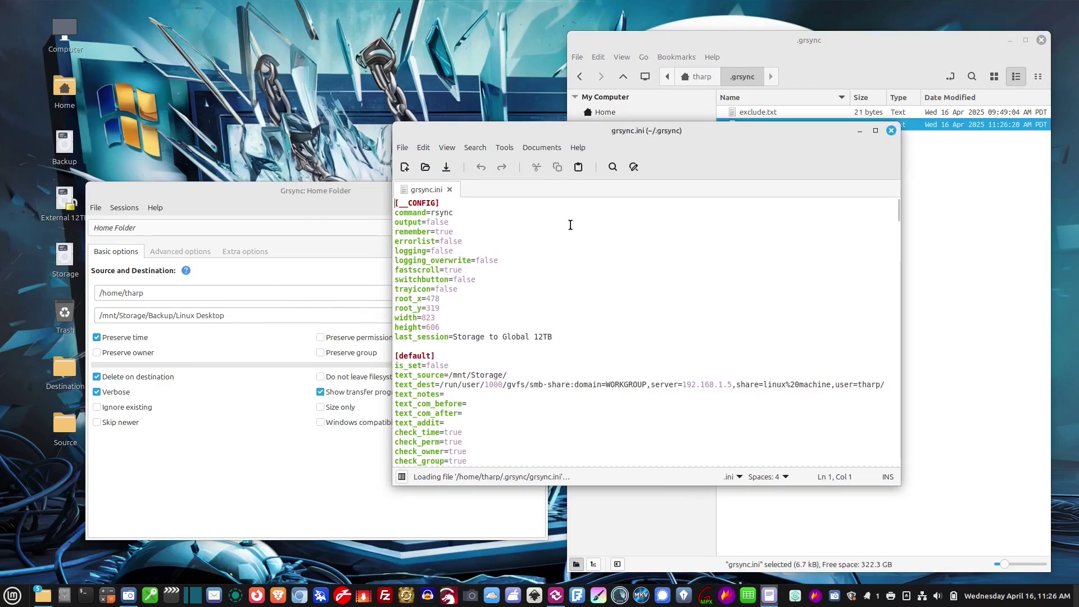
pyautogui.scroll(-13, 570, 225)
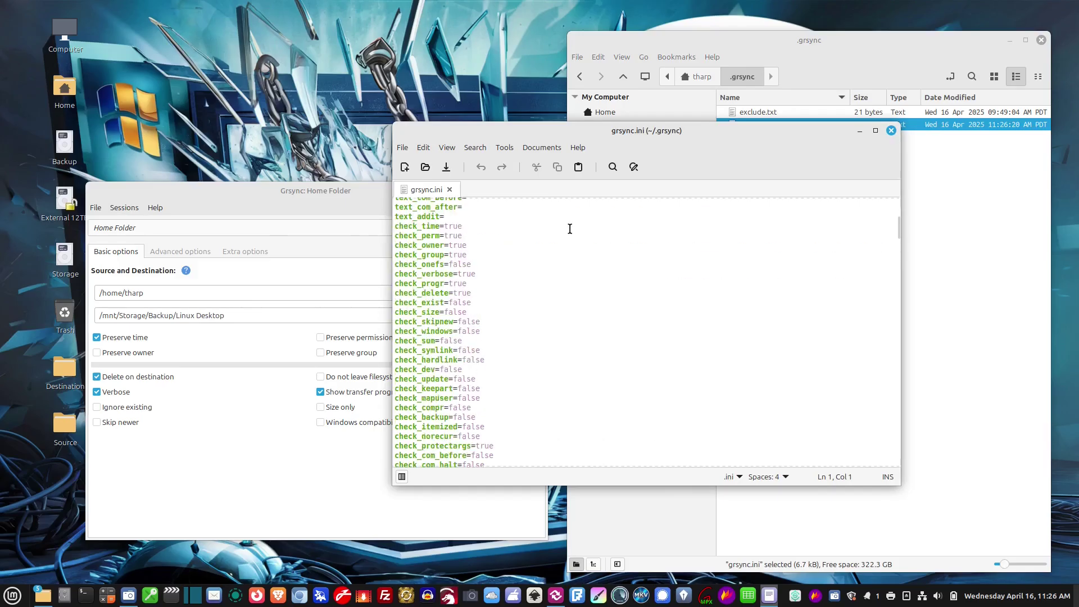
pyautogui.scroll(-4, 569, 233)
pyautogui.scroll(1, 568, 233)
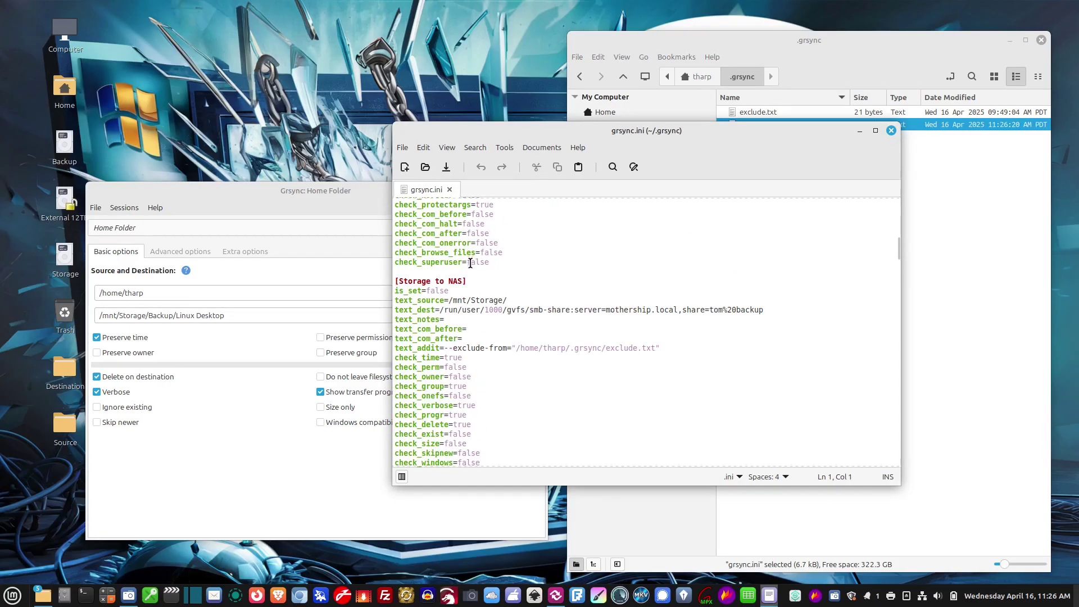
pyautogui.tripleClick(470, 281)
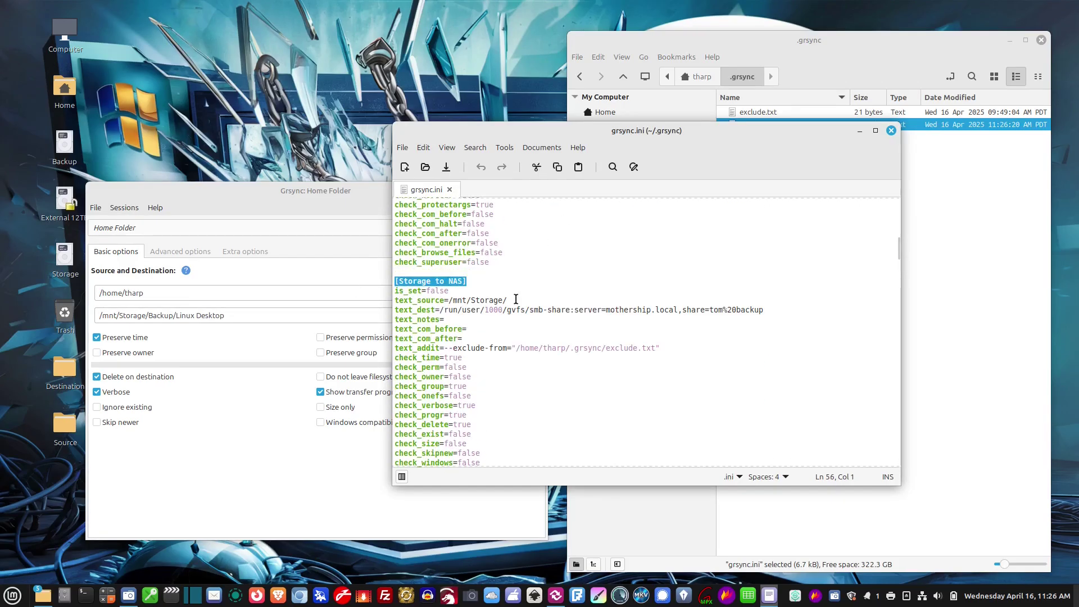
pyautogui.scroll(-13, 517, 304)
pyautogui.scroll(-5, 521, 309)
pyautogui.tripleClick(482, 241)
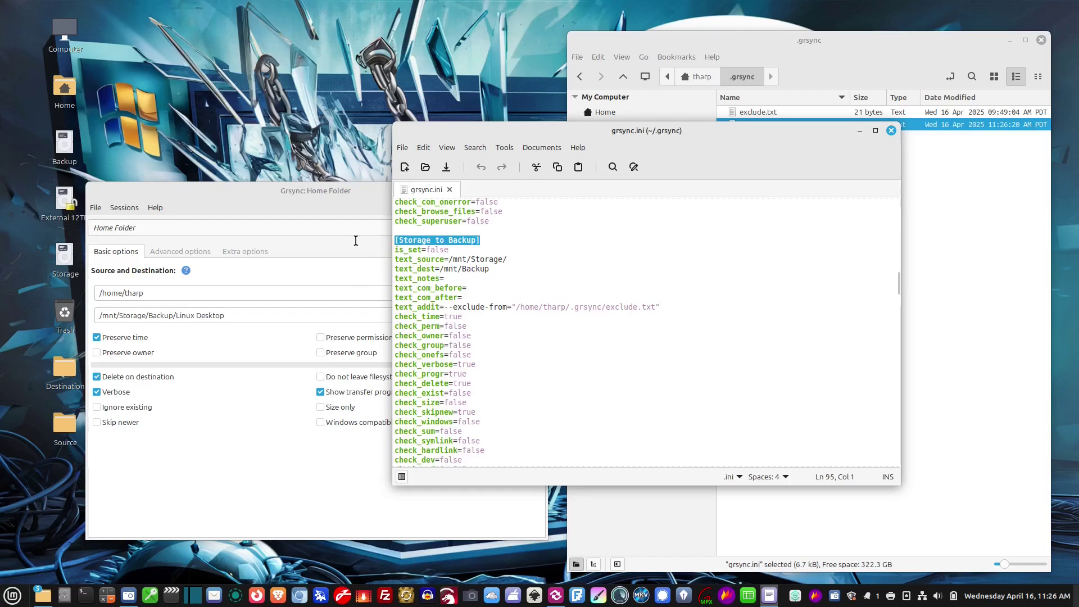
pyautogui.scroll(-10, 476, 291)
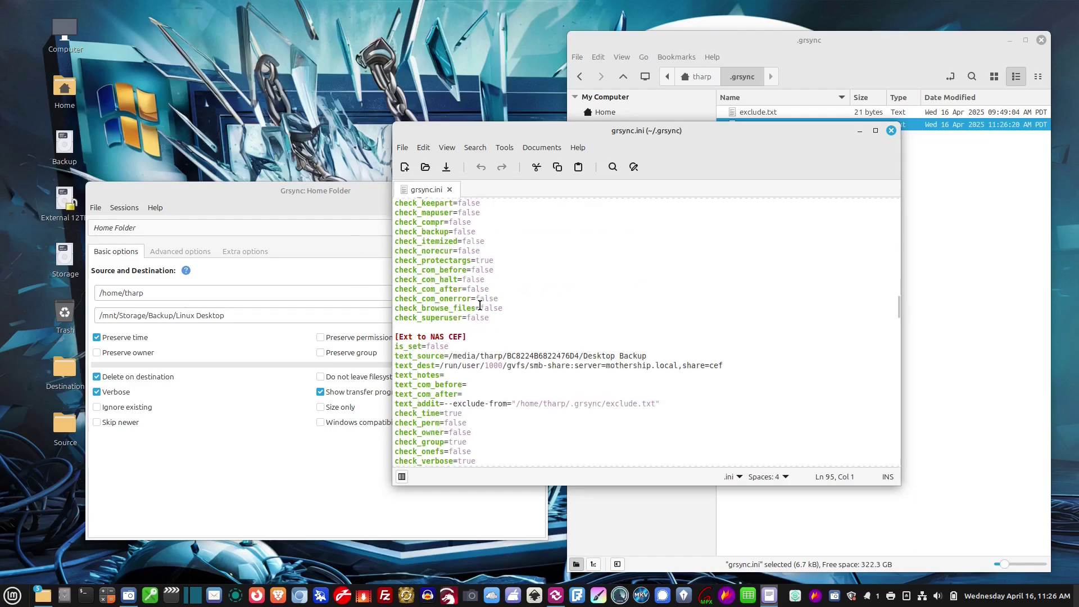
pyautogui.click(891, 131)
# Step: Reopen the .grsync folder in Nemo to view grsync.ini and exclude.txt
pyautogui.click(700, 76)
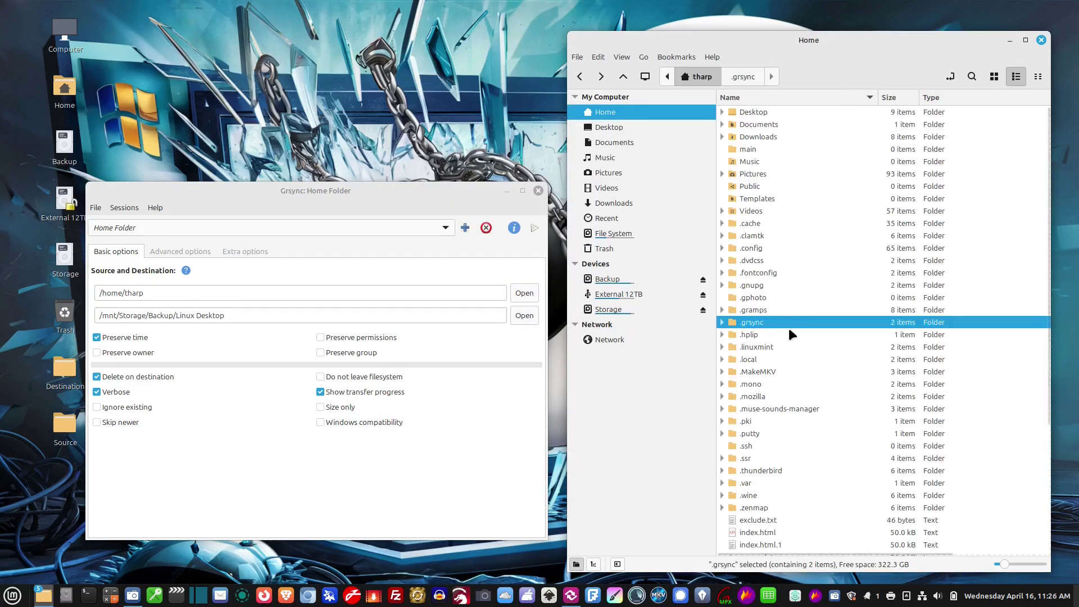
pyautogui.doubleClick(758, 322)
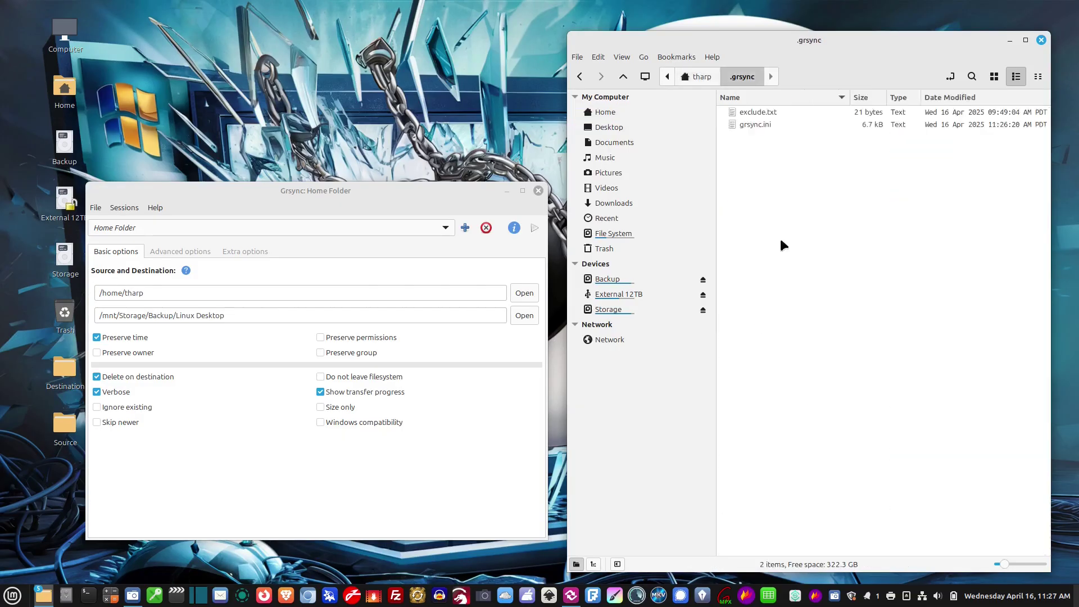
pyautogui.moveTo(790, 156); pyautogui.dragTo(769, 115)
pyautogui.click(778, 171)
# Step: In Grsync, show the advanced options and highlight the --exclude-from exclude.txt path
pyautogui.moveTo(231, 194); pyautogui.dragTo(243, 197)
pyautogui.click(210, 254)
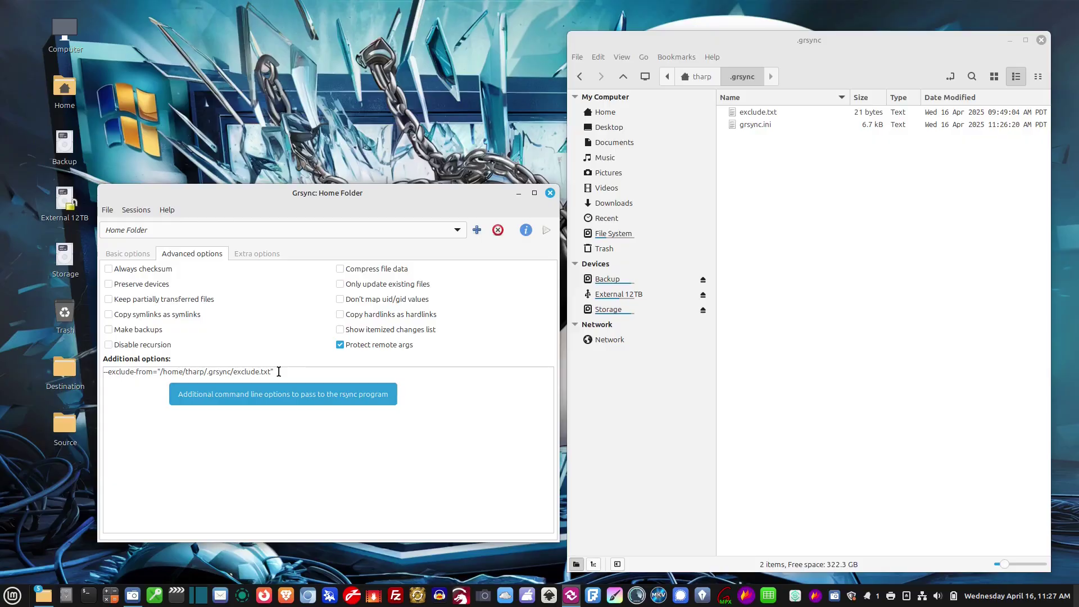
pyautogui.moveTo(279, 372); pyautogui.dragTo(160, 373)
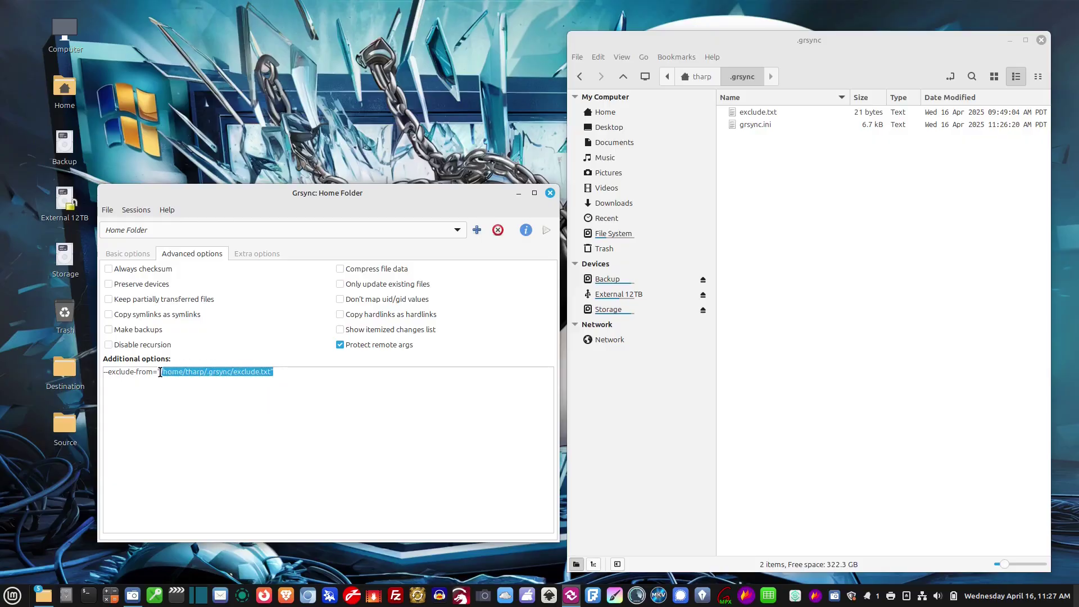
pyautogui.click(280, 373)
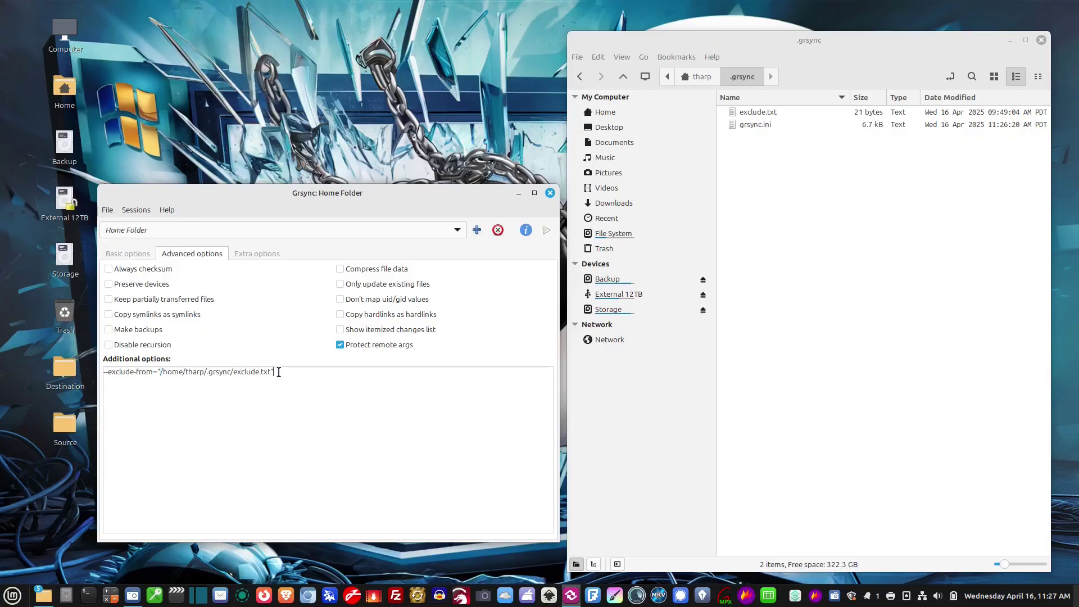
# Step: Open exclude.txt in Xed and check its /.local/share/Trash line
pyautogui.doubleClick(769, 113)
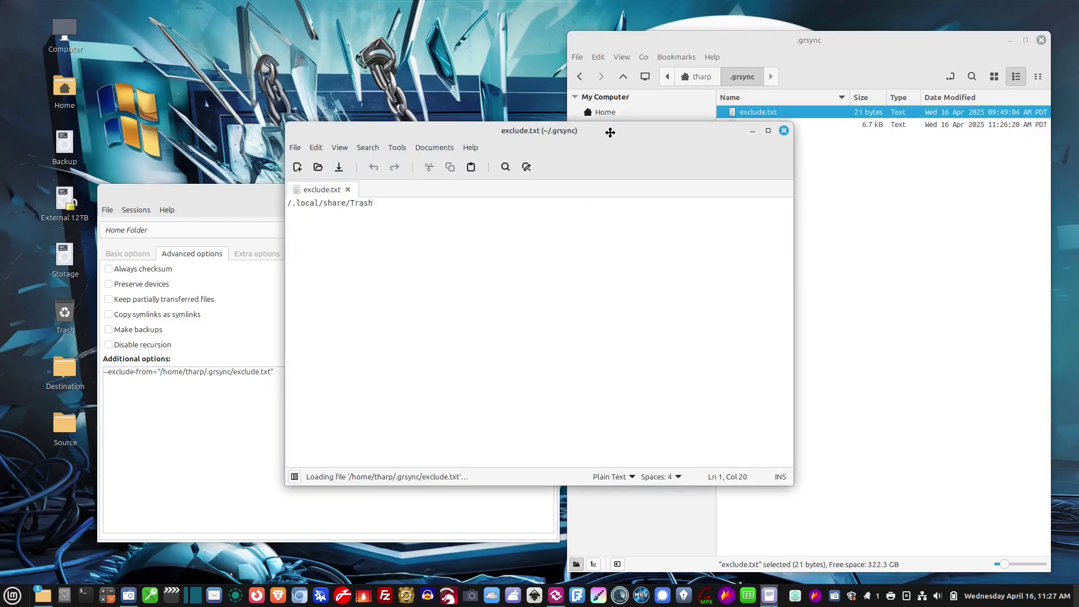
pyautogui.moveTo(610, 132); pyautogui.dragTo(821, 173)
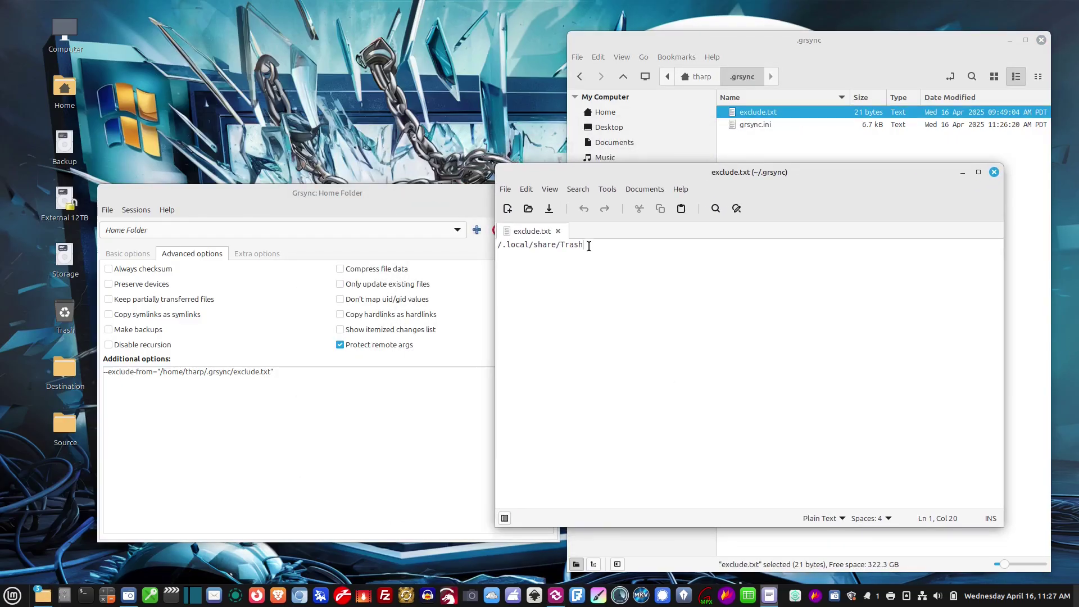
pyautogui.moveTo(592, 244); pyautogui.dragTo(499, 246)
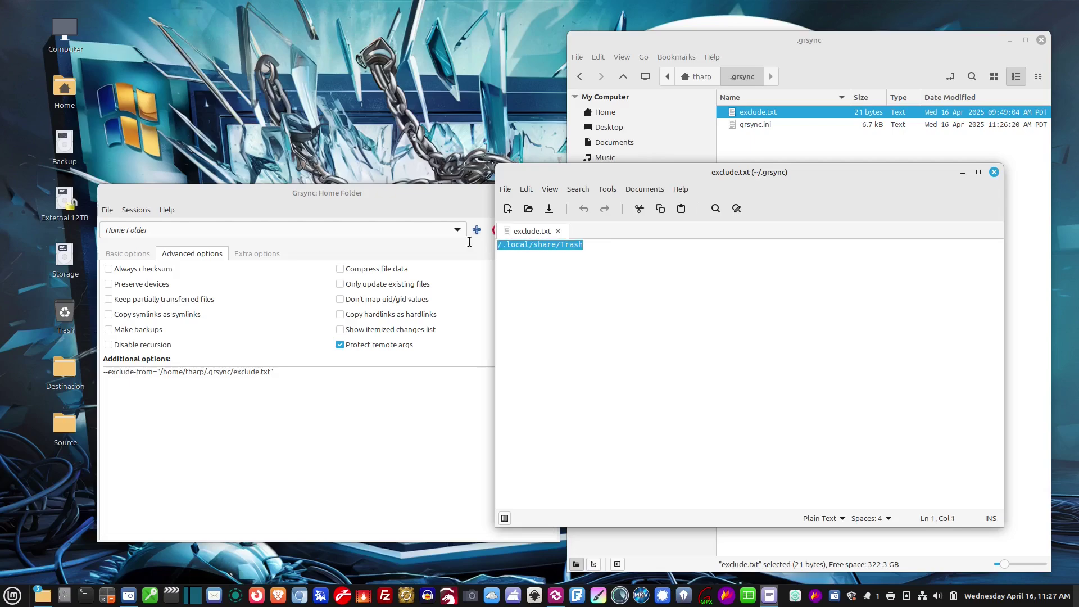
pyautogui.click(530, 256)
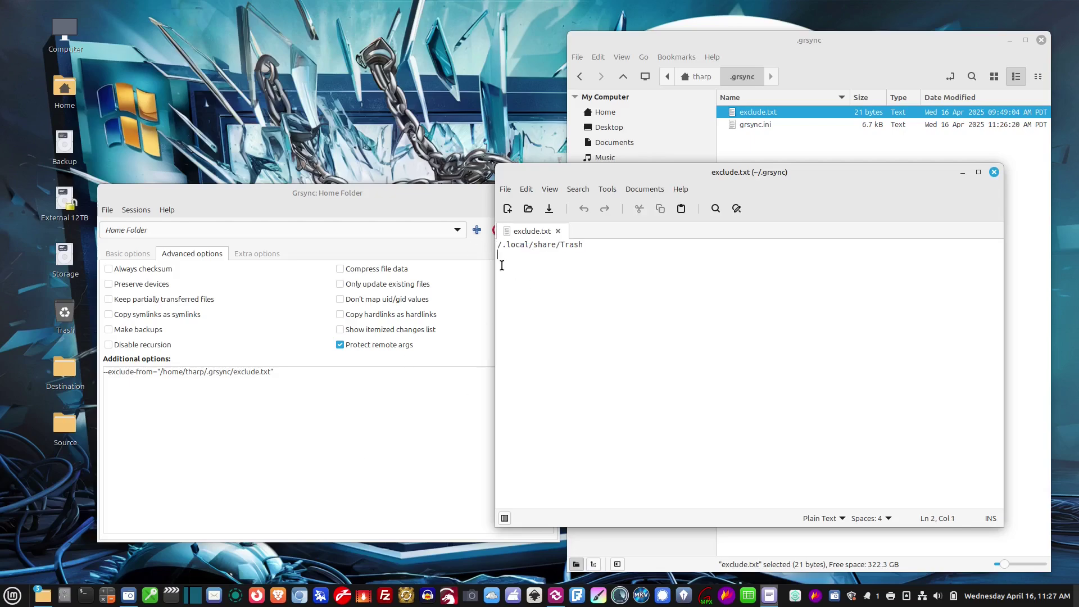
# Step: Place the Grsync window beside the exclude.txt editor, caret at line 2
pyautogui.click(430, 194)
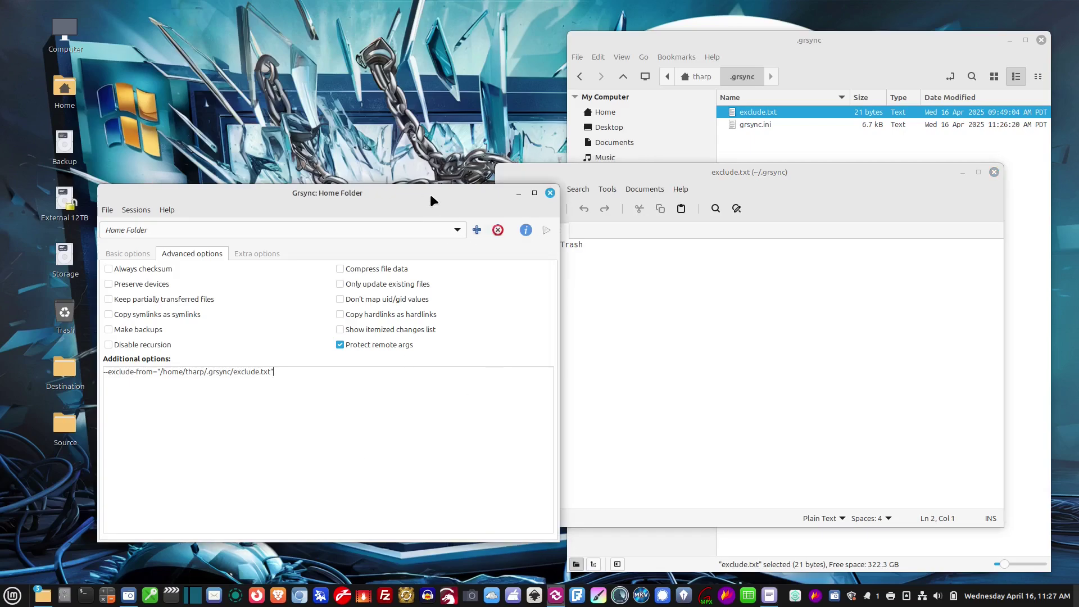
pyautogui.click(708, 290)
pyautogui.moveTo(430, 190); pyautogui.dragTo(370, 184)
pyautogui.click(665, 294)
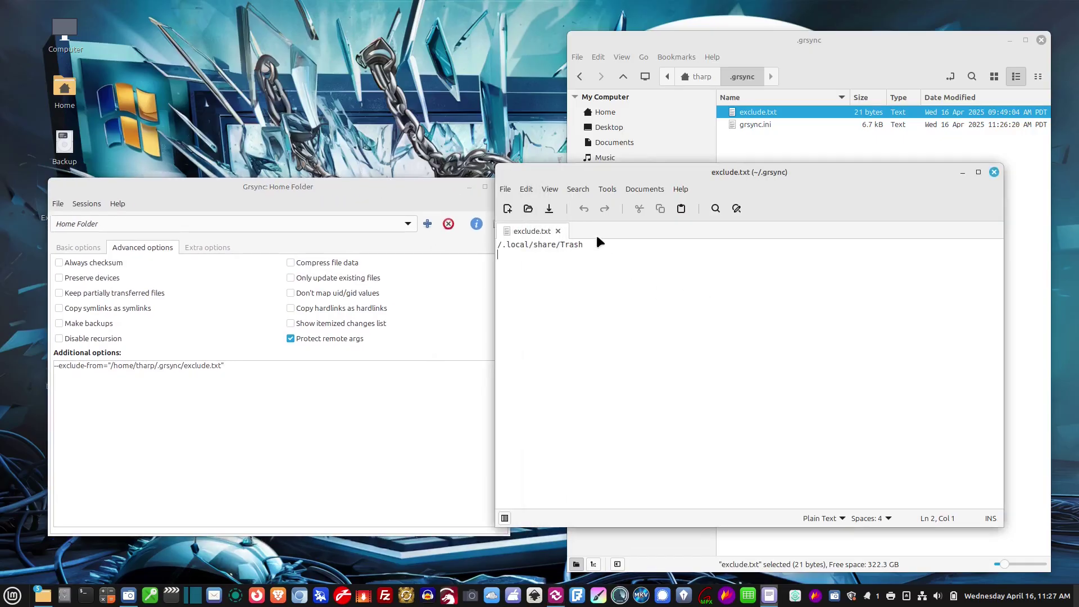
pyautogui.click(598, 244)
pyautogui.click(500, 256)
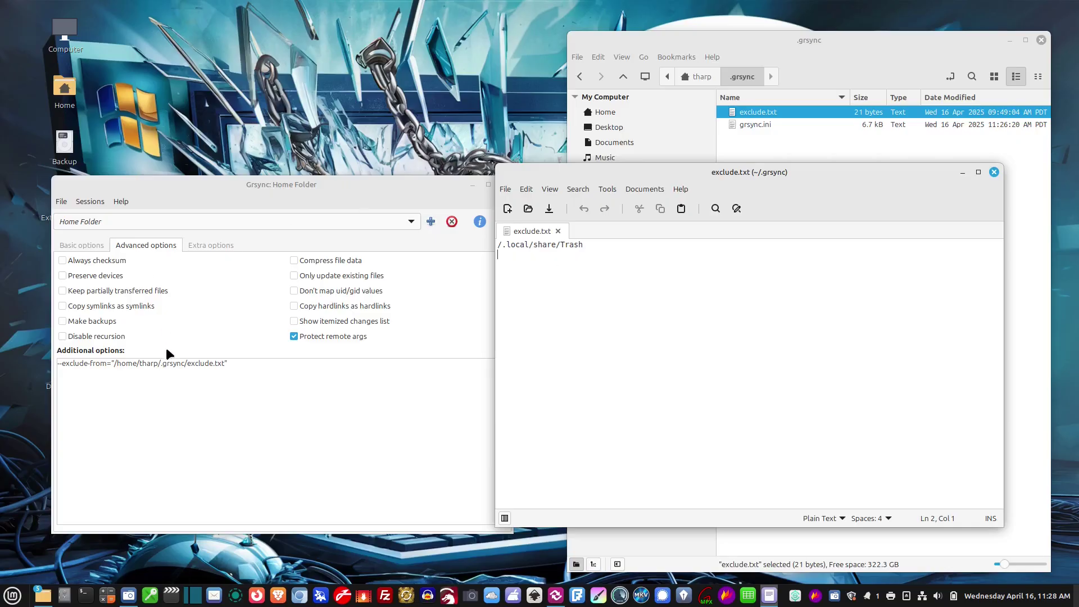
# Step: Compare with Grsync's additional options, save and close exclude.txt, and return Nemo home
pyautogui.moveTo(275, 369); pyautogui.dragTo(24, 369)
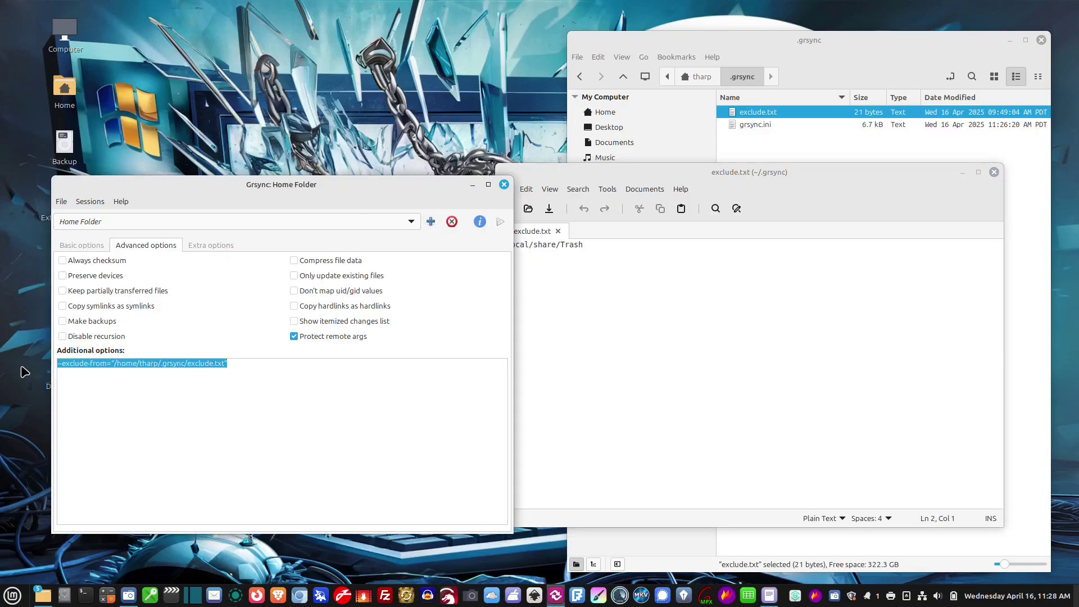
pyautogui.click(564, 313)
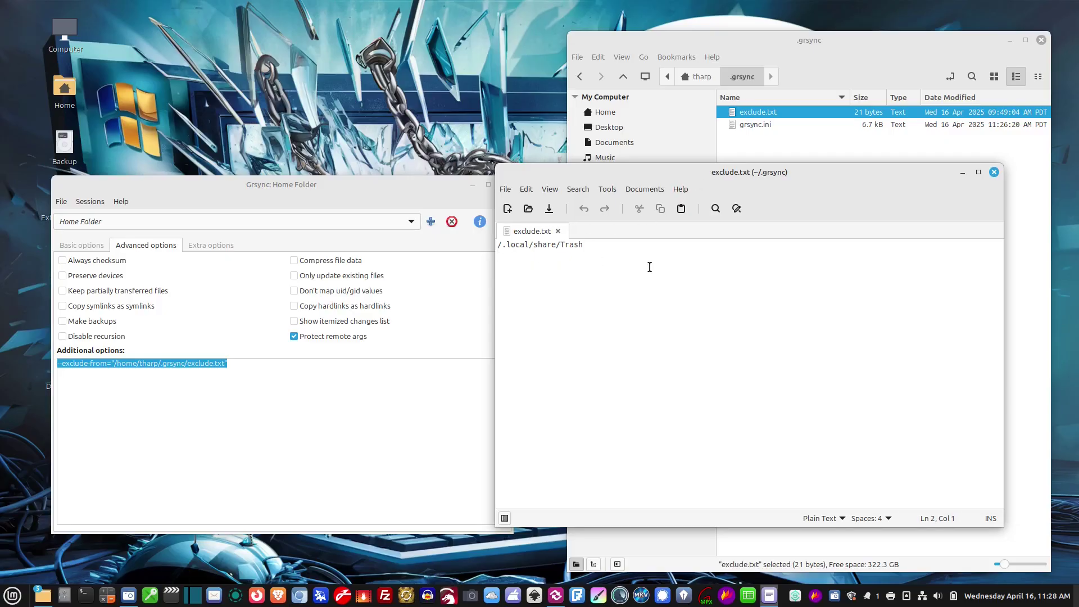
pyautogui.click(549, 210)
pyautogui.click(994, 172)
pyautogui.click(697, 77)
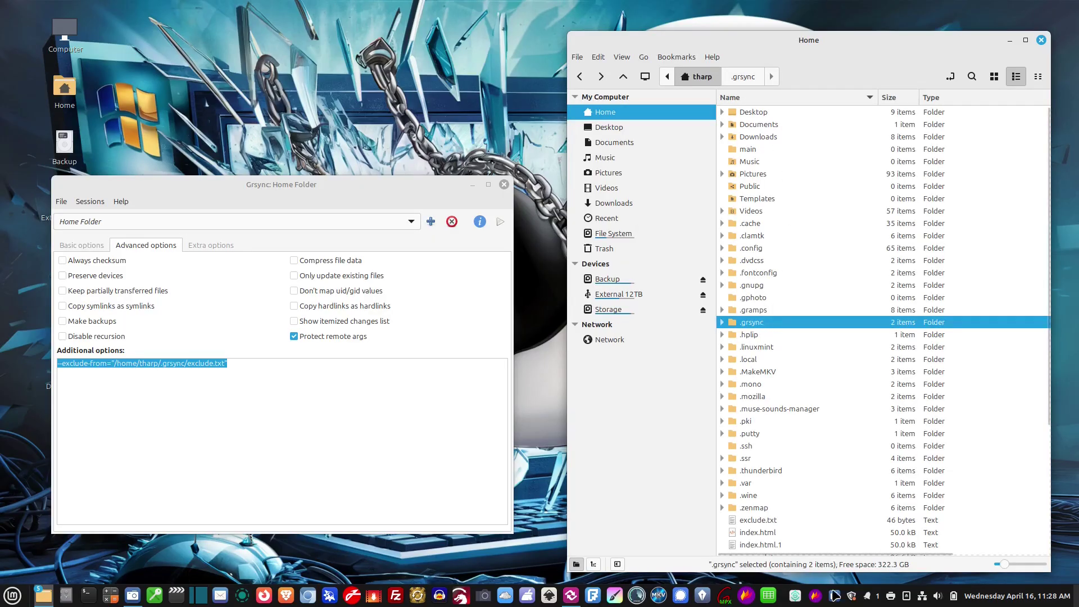
# Step: Check the Advanced and Extra options, then return to the /mnt/Storage/Backup/Linux Desktop destination field
pyautogui.click(504, 184)
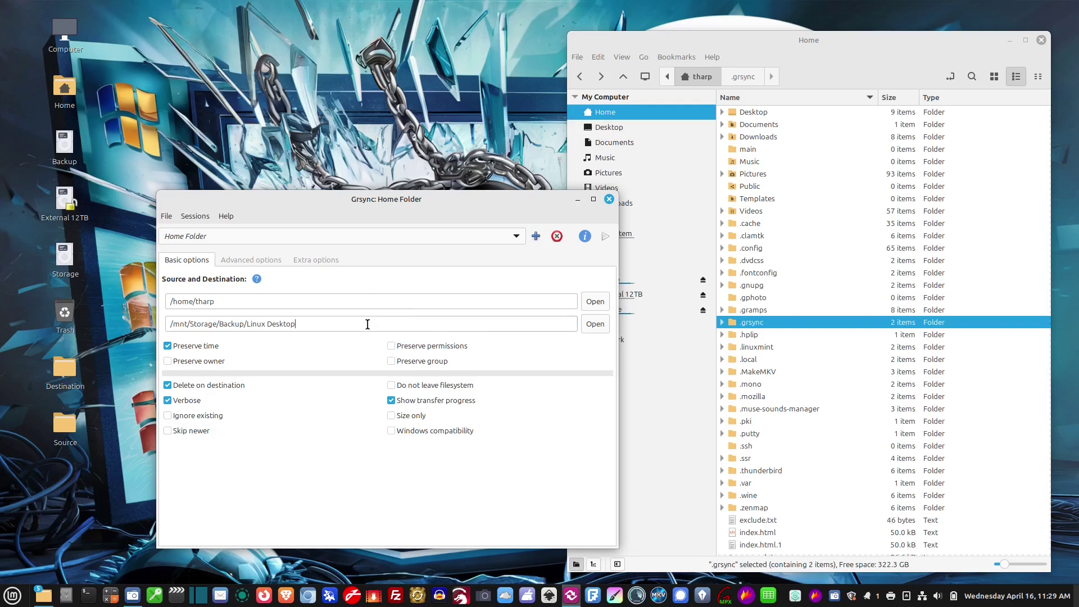
pyautogui.click(434, 324)
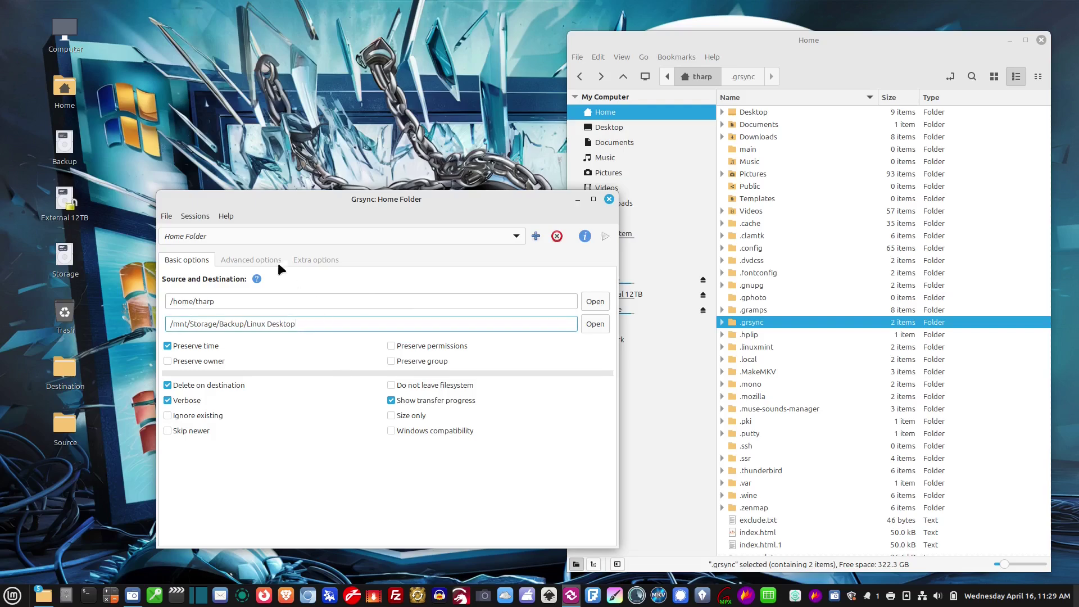
pyautogui.click(333, 261)
pyautogui.click(216, 256)
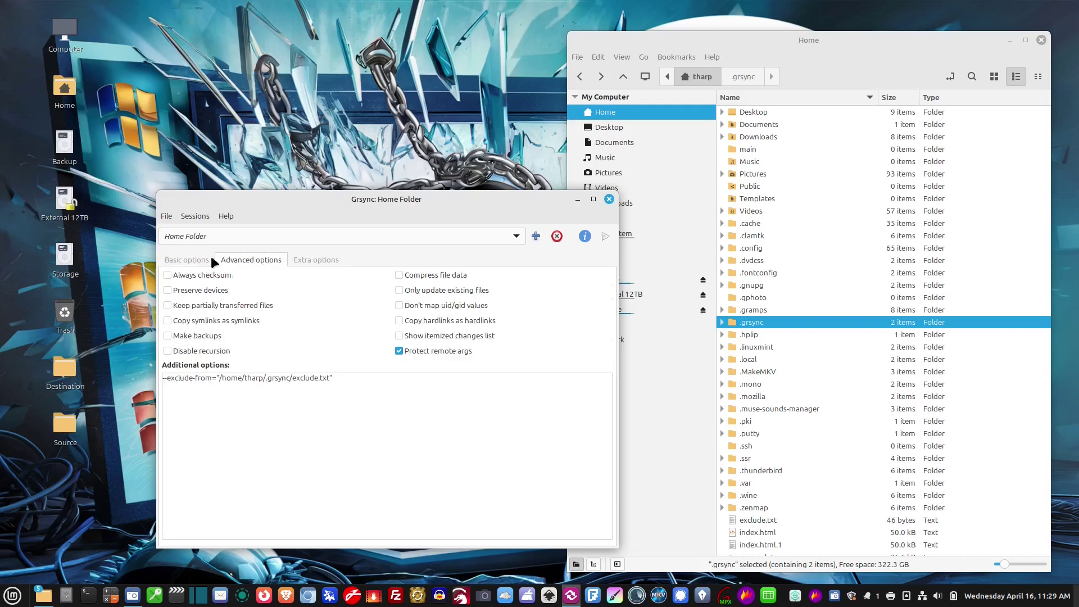
pyautogui.click(188, 254)
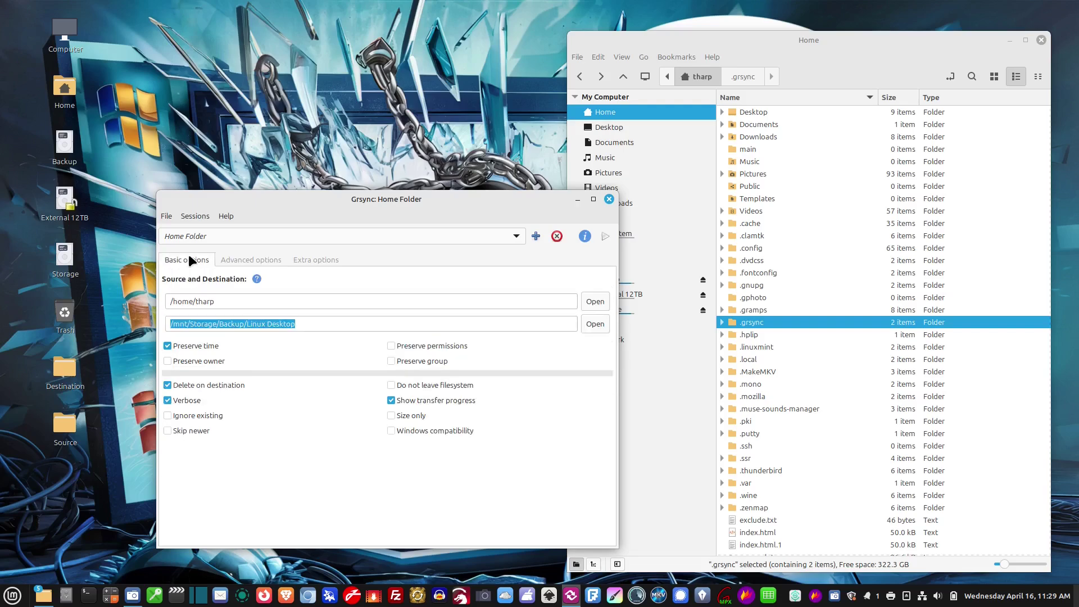
pyautogui.click(302, 323)
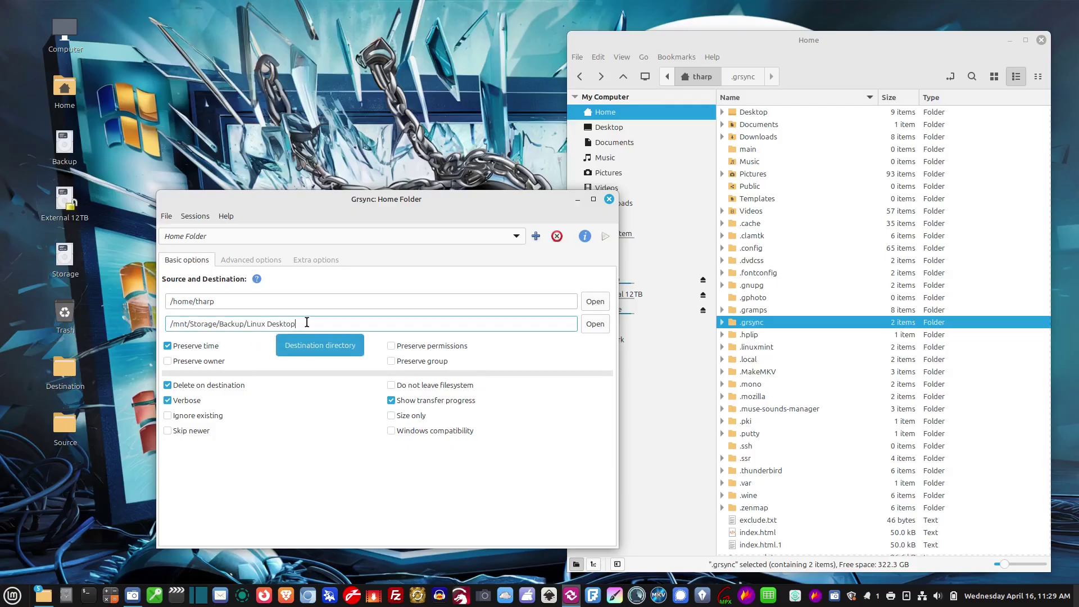